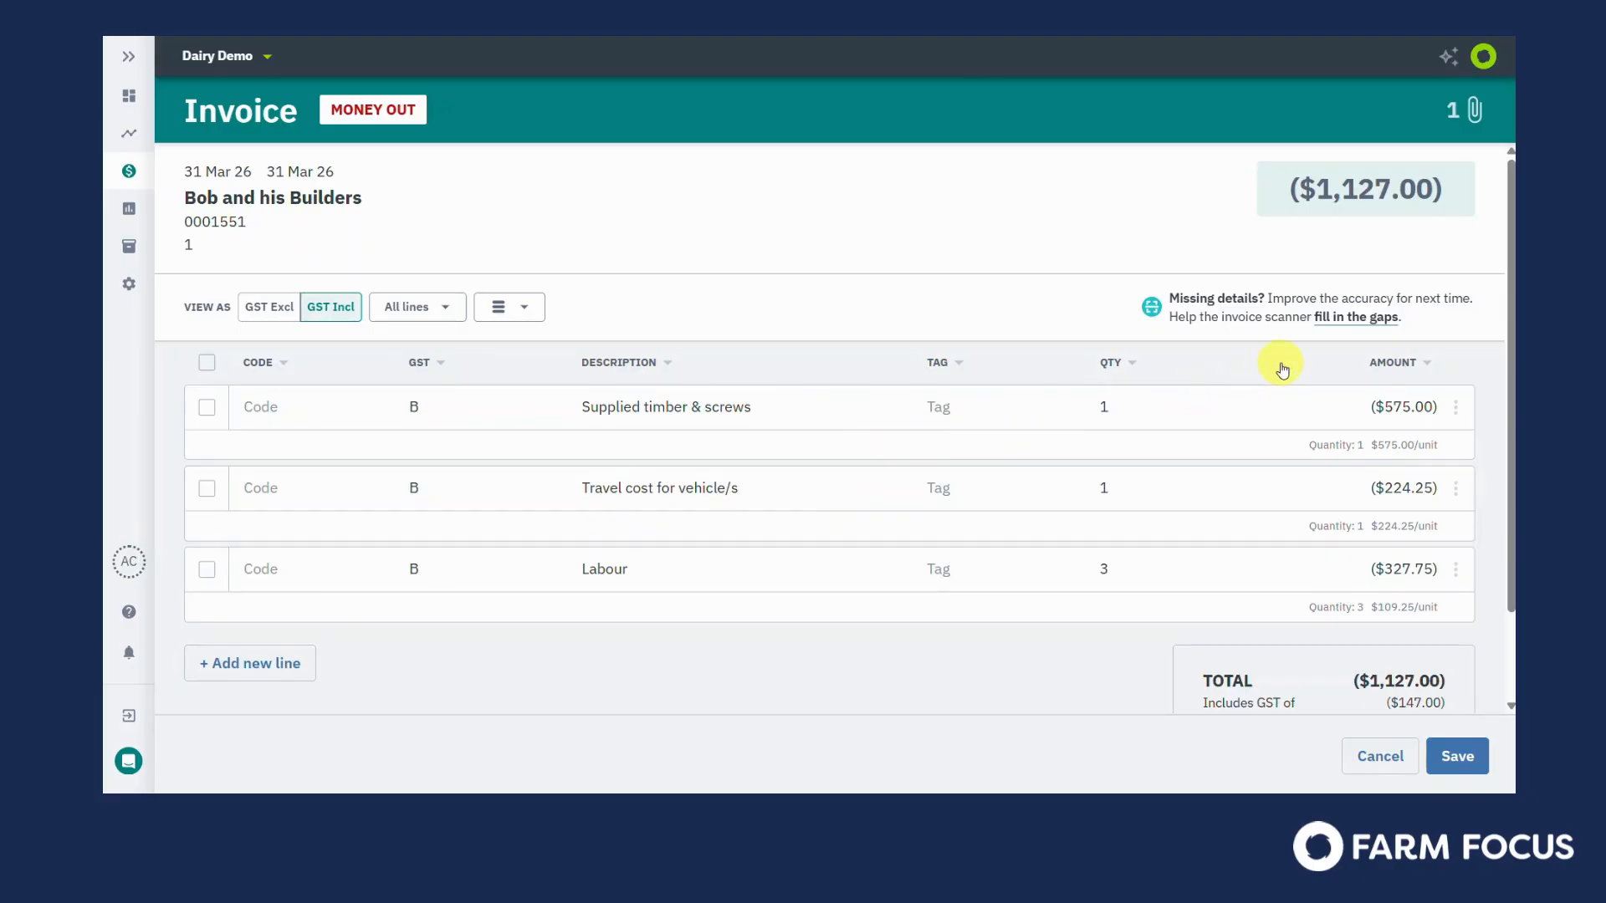
- Open the invoice in the Invoice scanner to fill in the gaps, accepting that unsaved changes may be replaced
{"action": "left_click", "coordinate": [1363, 325]}
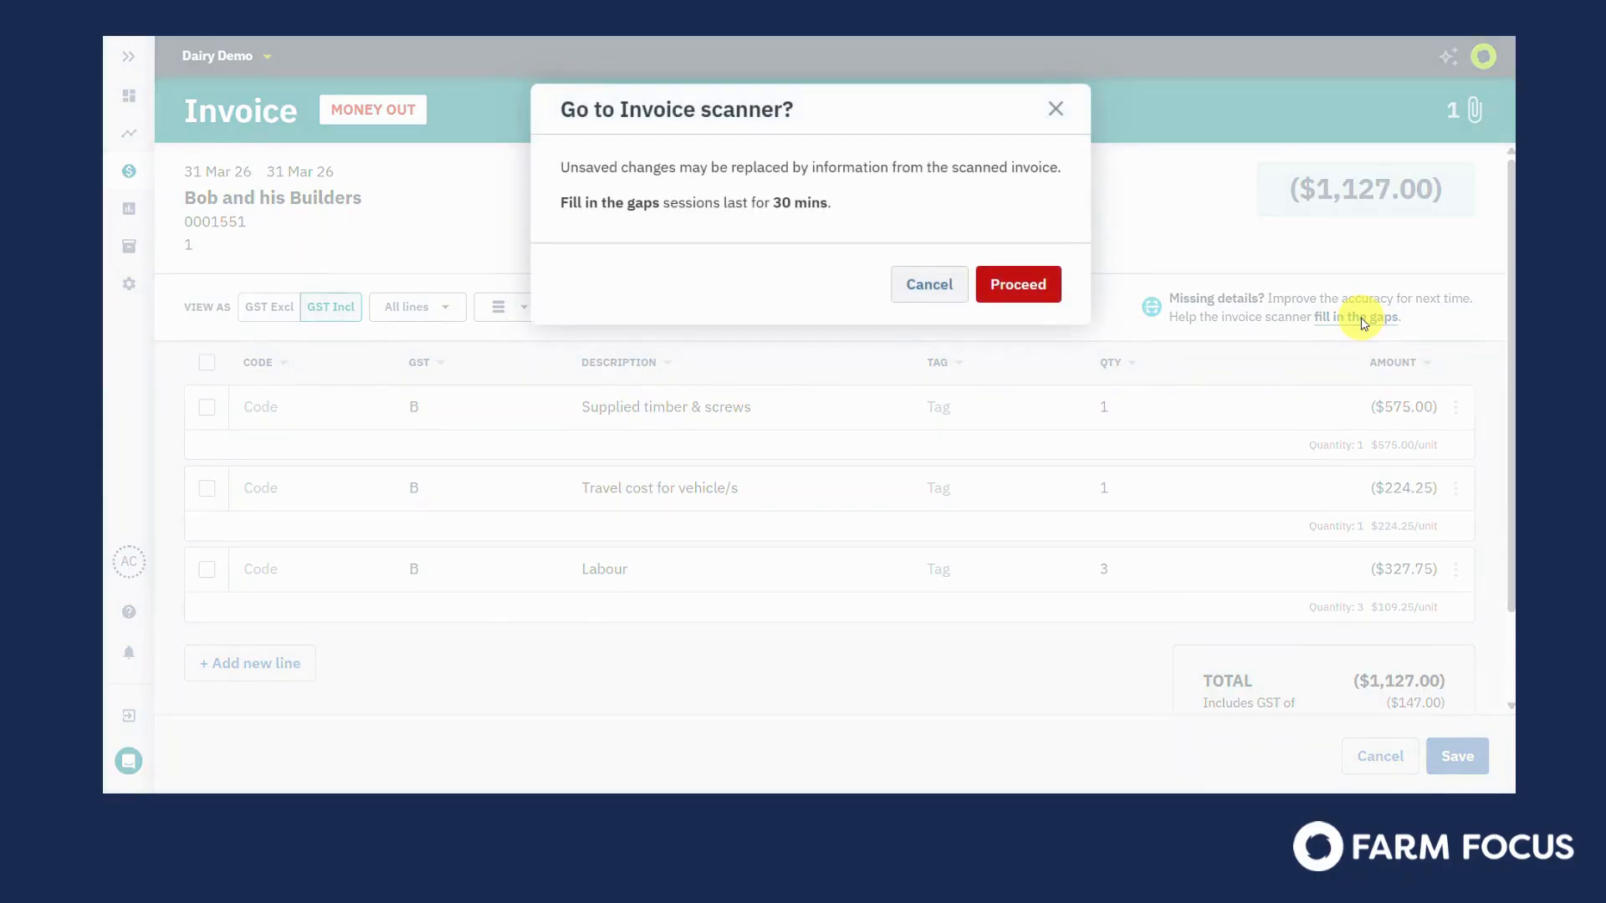
{"action": "left_click", "coordinate": [1043, 292]}
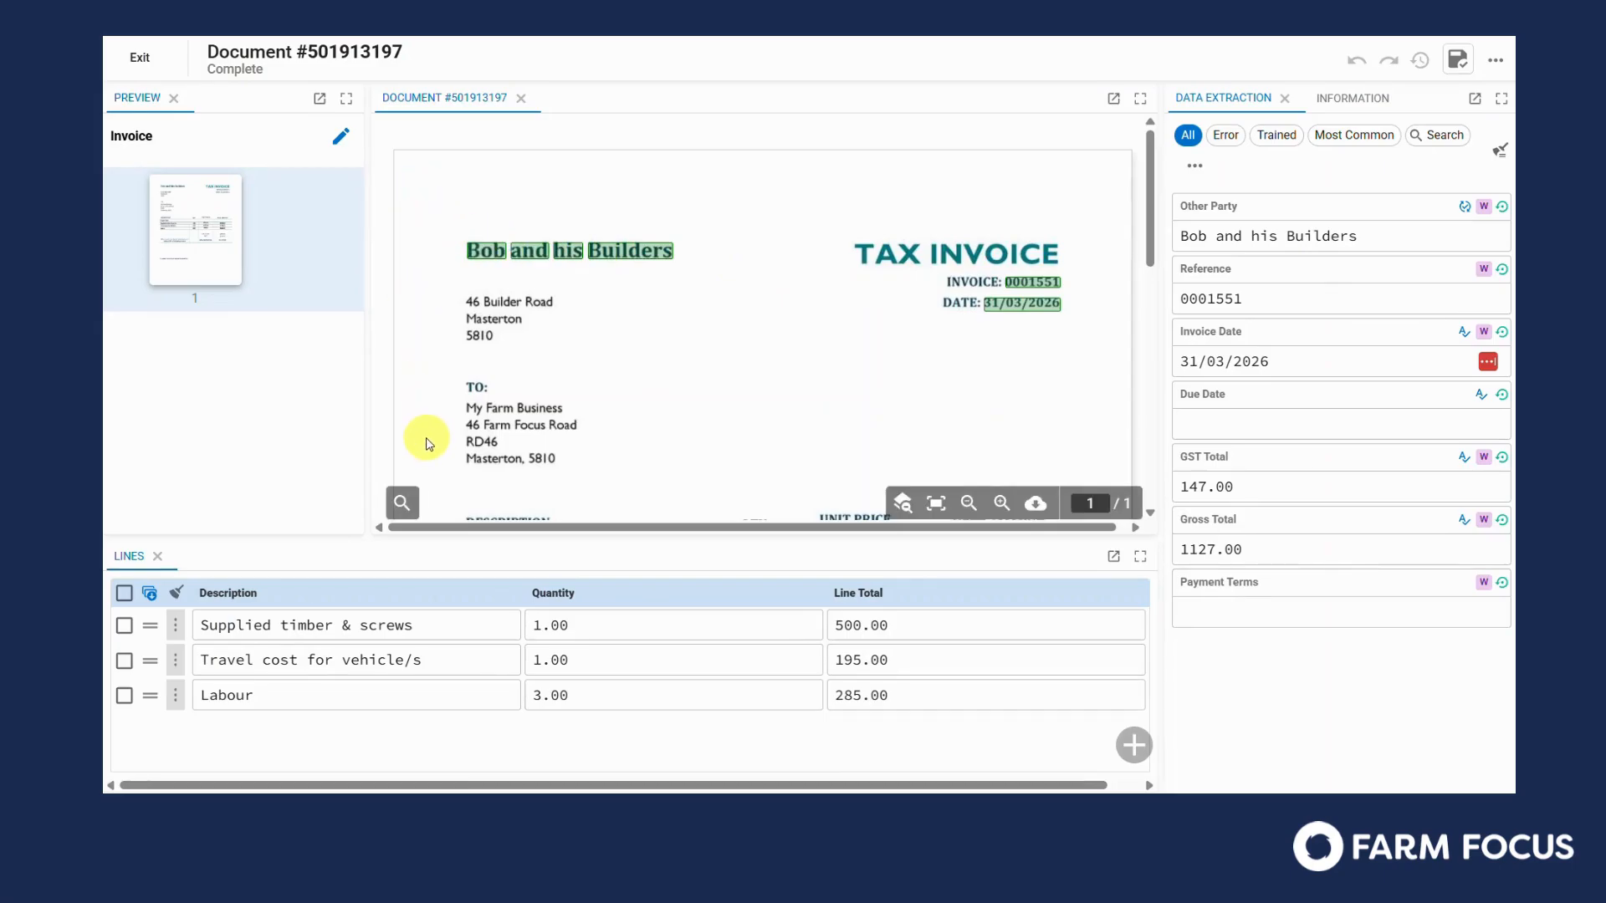
- Collapse the page preview pane and slightly widen the data extraction pane
{"action": "mouse_move", "coordinate": [190, 226]}
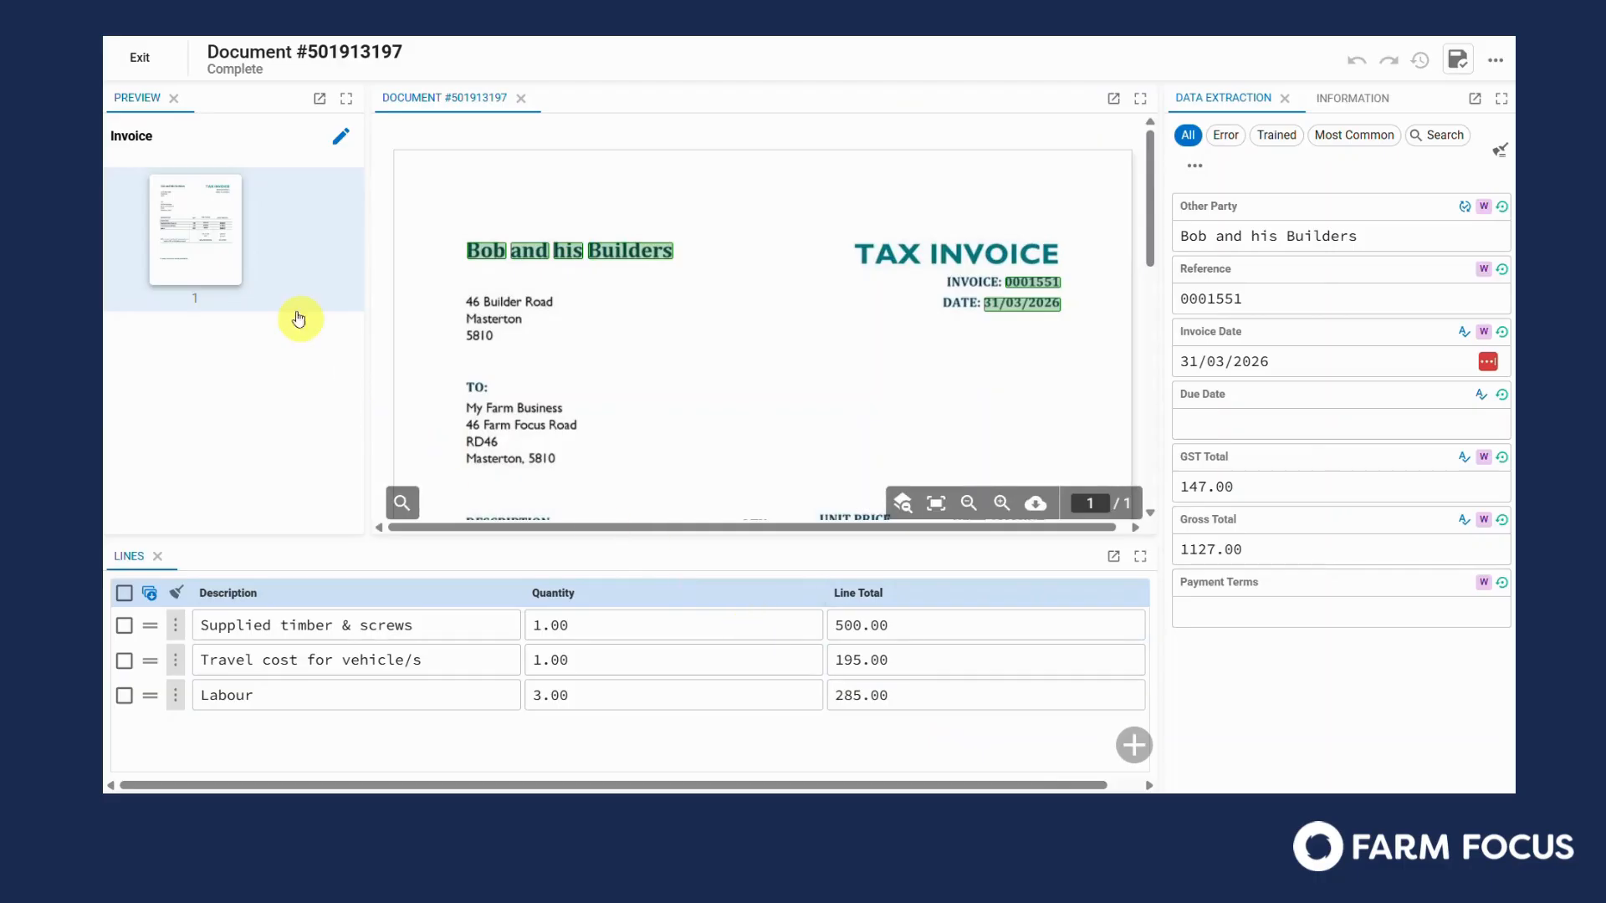
{"action": "left_click", "coordinate": [176, 99]}
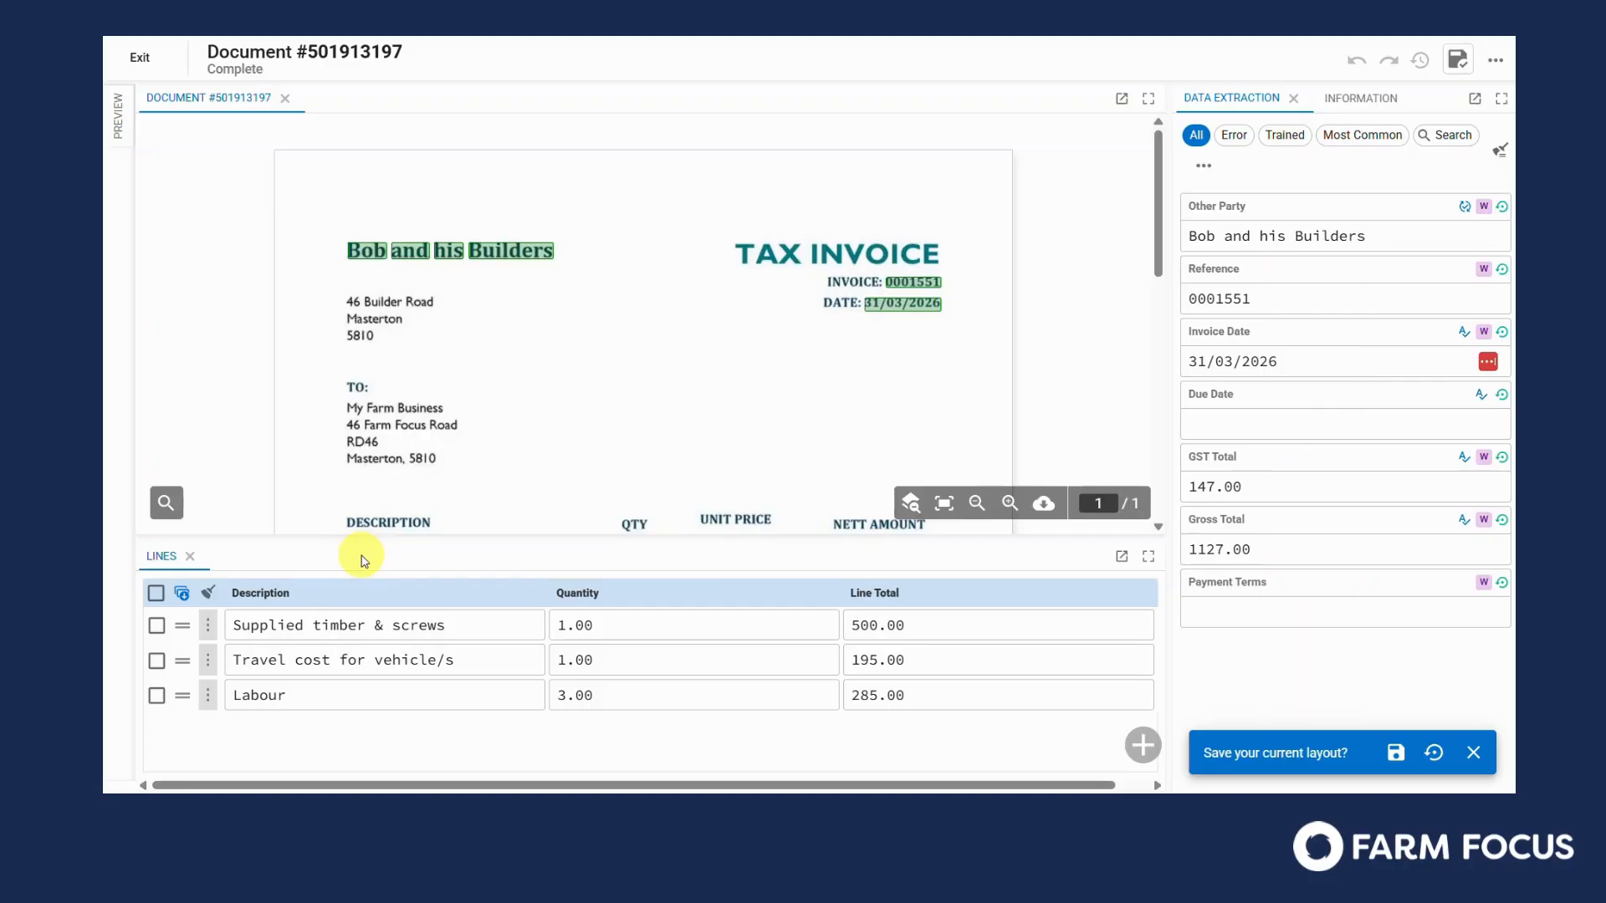
{"action": "left_click_drag", "start_coordinate": [363, 560], "coordinate": [1040, 681]}
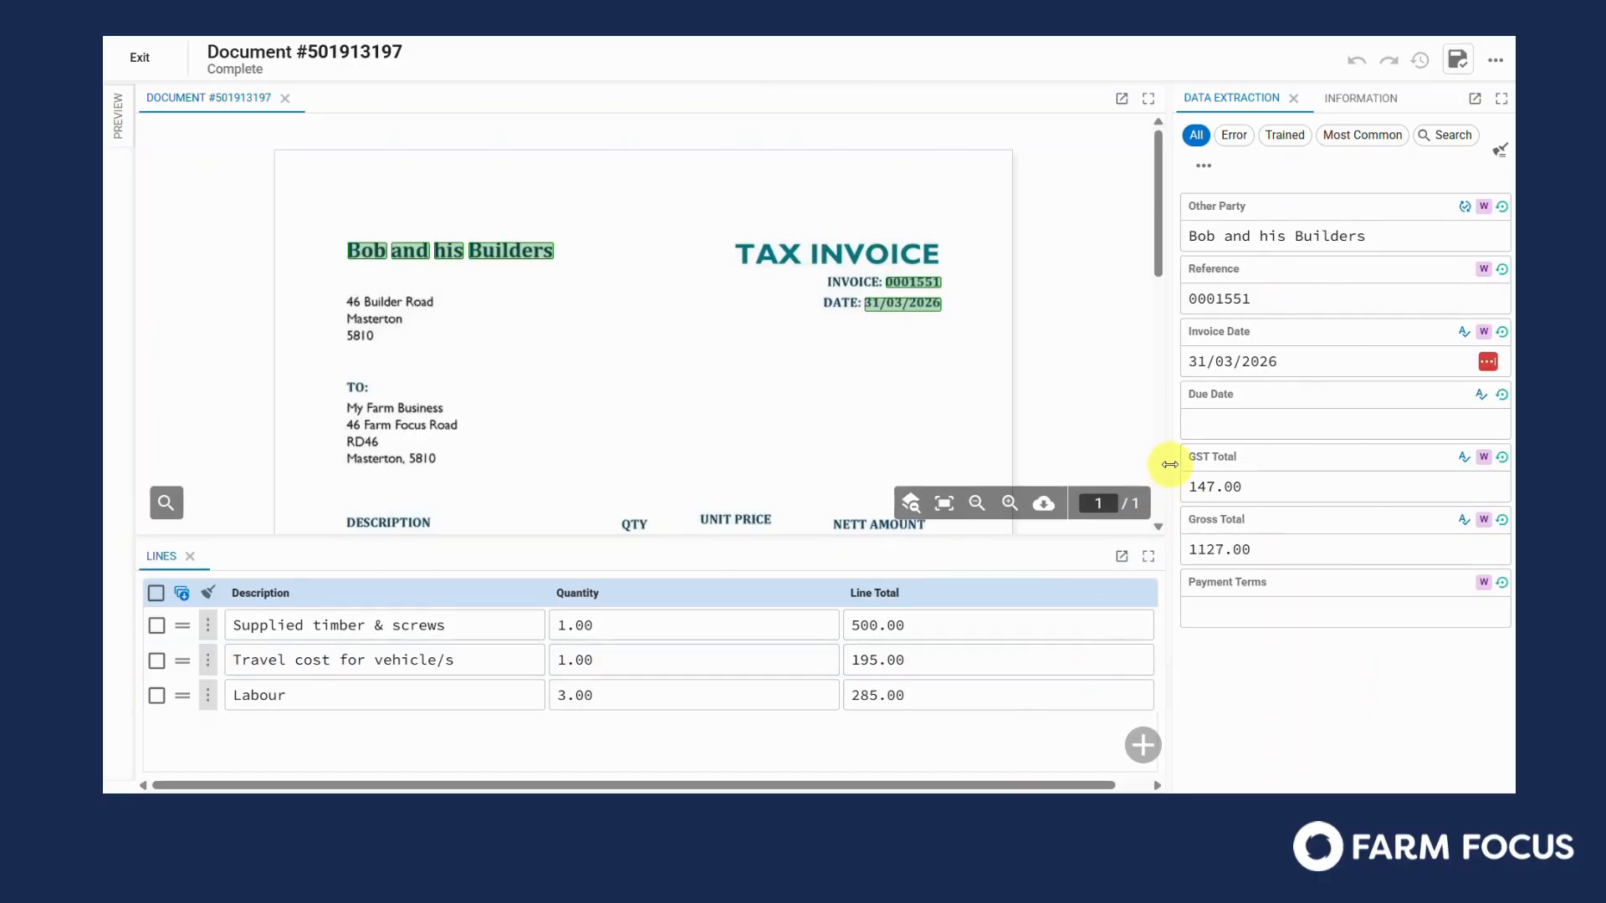
{"action": "mouse_move", "coordinate": [1168, 461]}
{"action": "left_mouse_down"}
{"action": "mouse_move", "coordinate": [1073, 476]}
{"action": "mouse_move", "coordinate": [1167, 480]}
{"action": "left_mouse_up"}
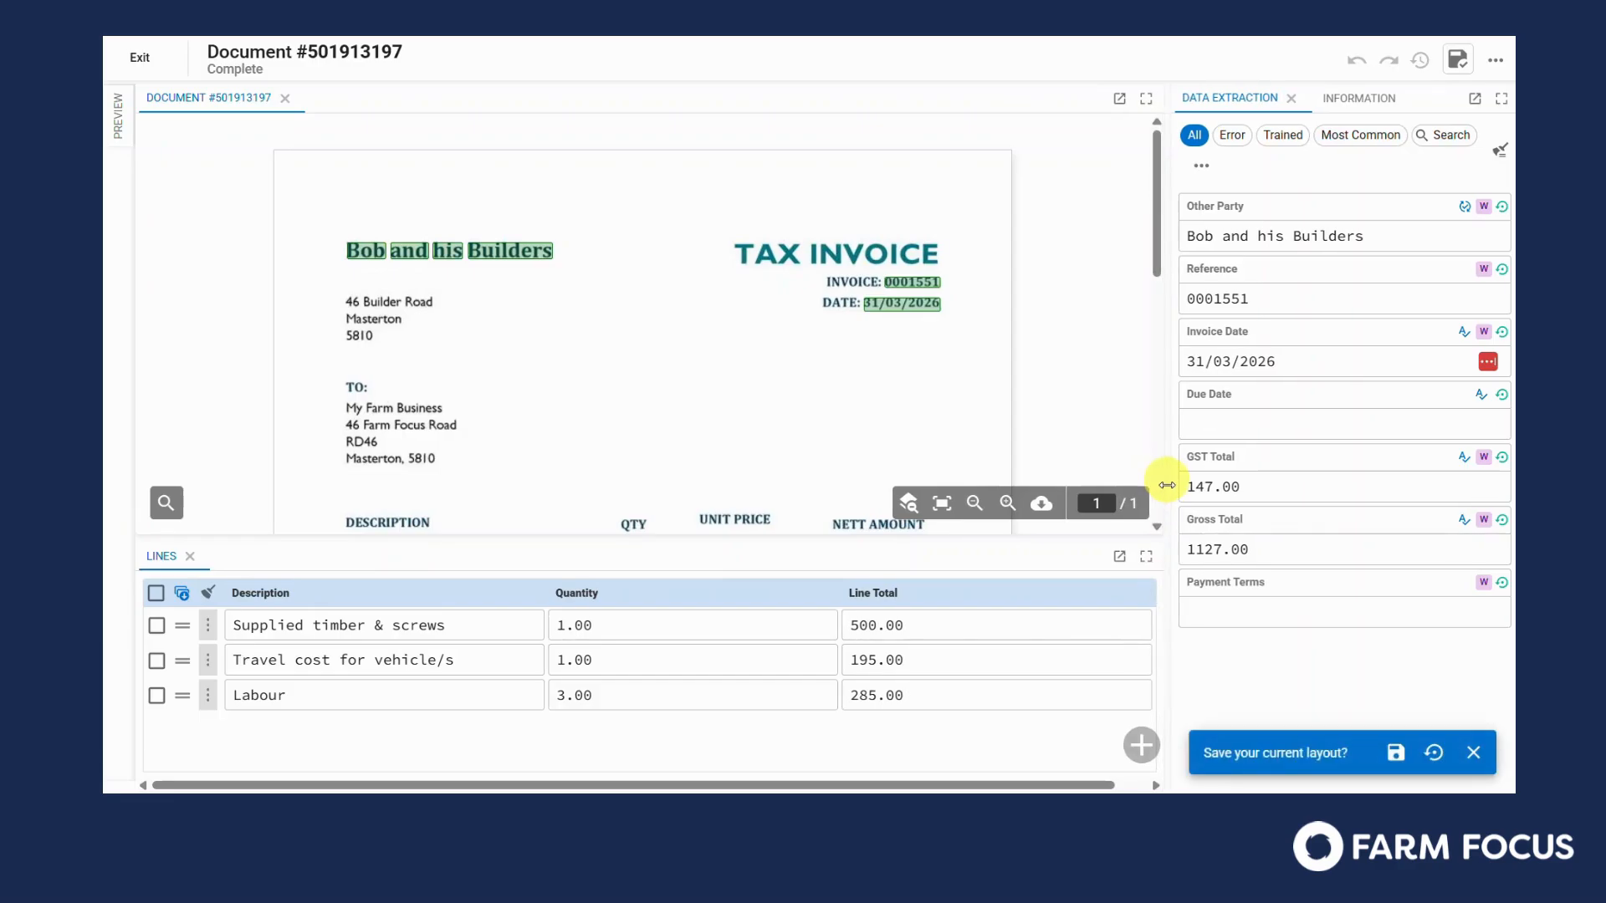
- Maximize the Lines pane, restore it to its normal size, and save the current layout
{"action": "left_click", "coordinate": [1146, 557]}
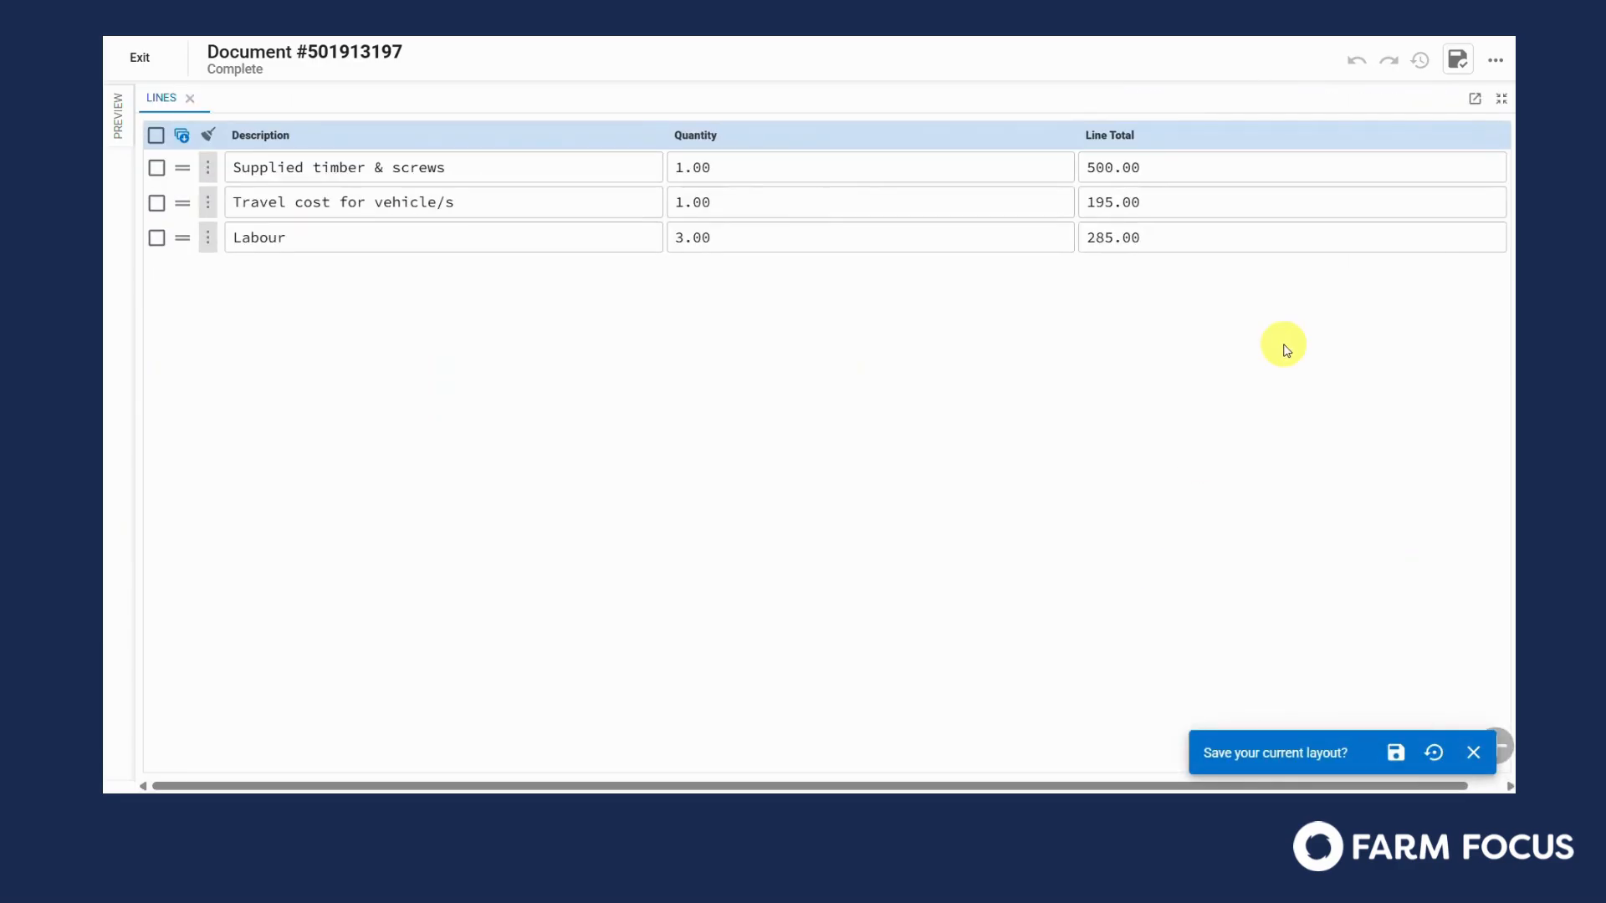
{"action": "left_click", "coordinate": [1502, 101]}
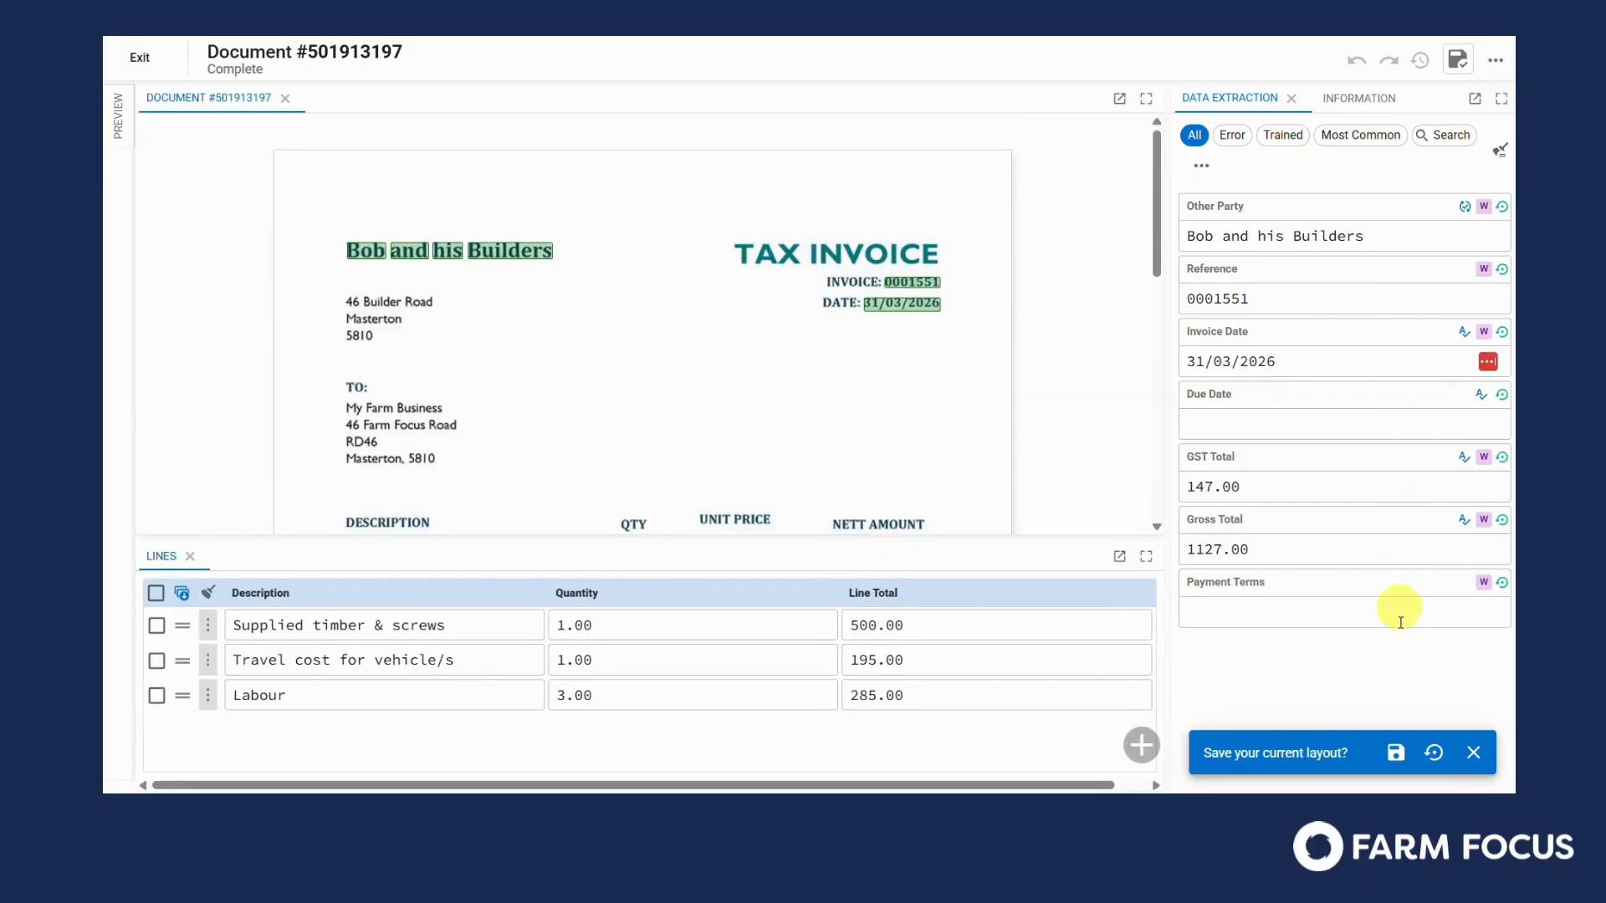
{"action": "left_click", "coordinate": [1394, 752]}
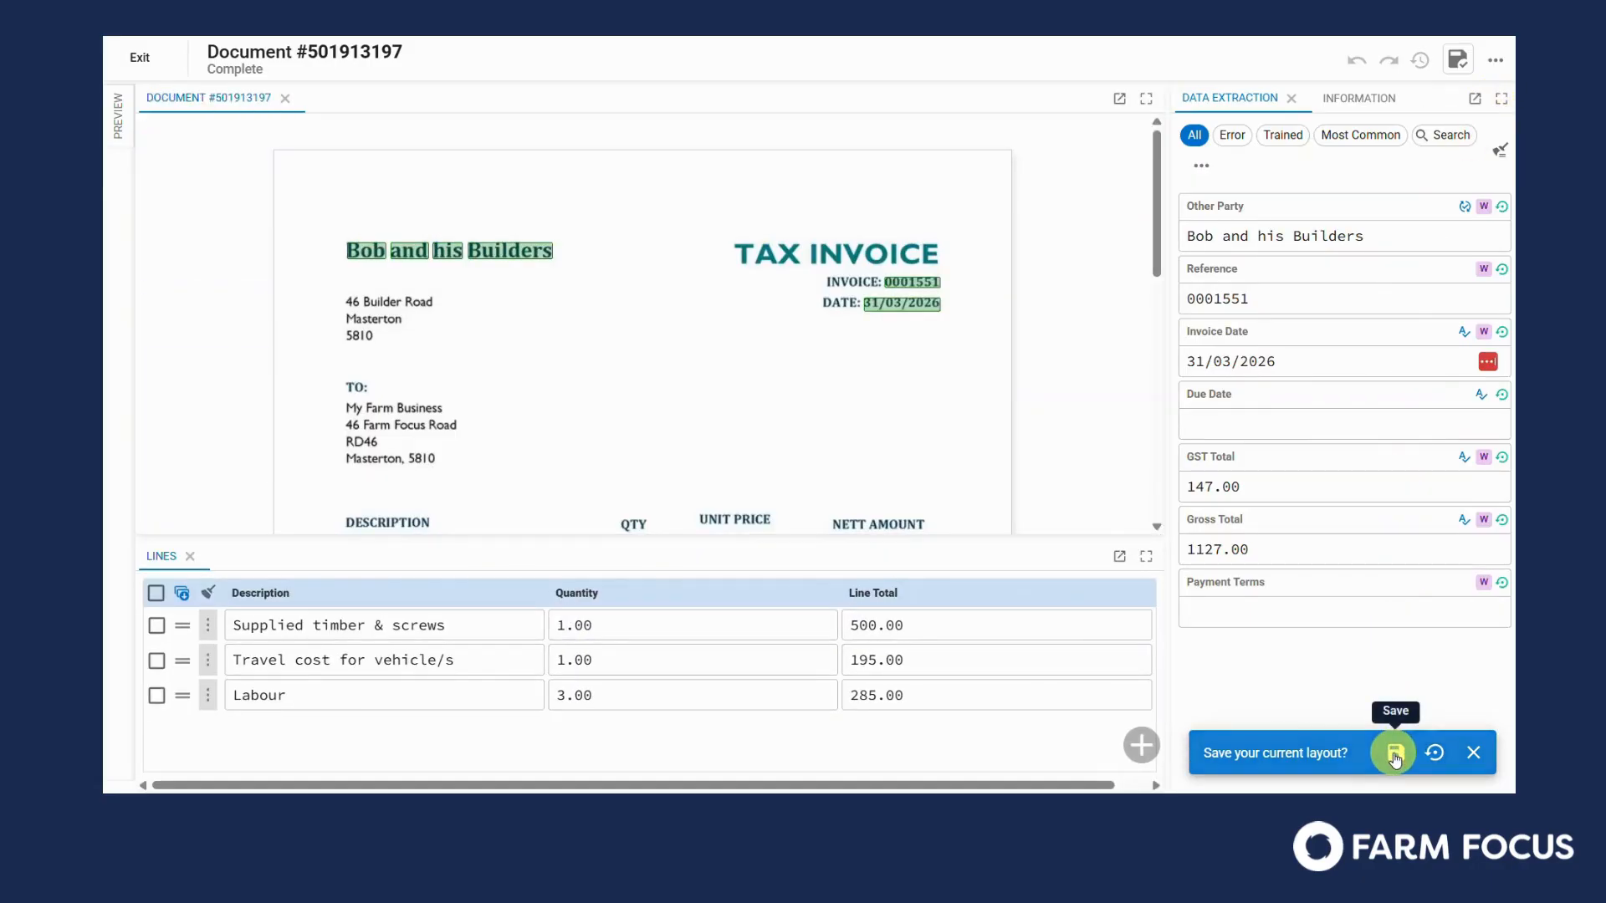
{"action": "left_click", "coordinate": [1394, 754]}
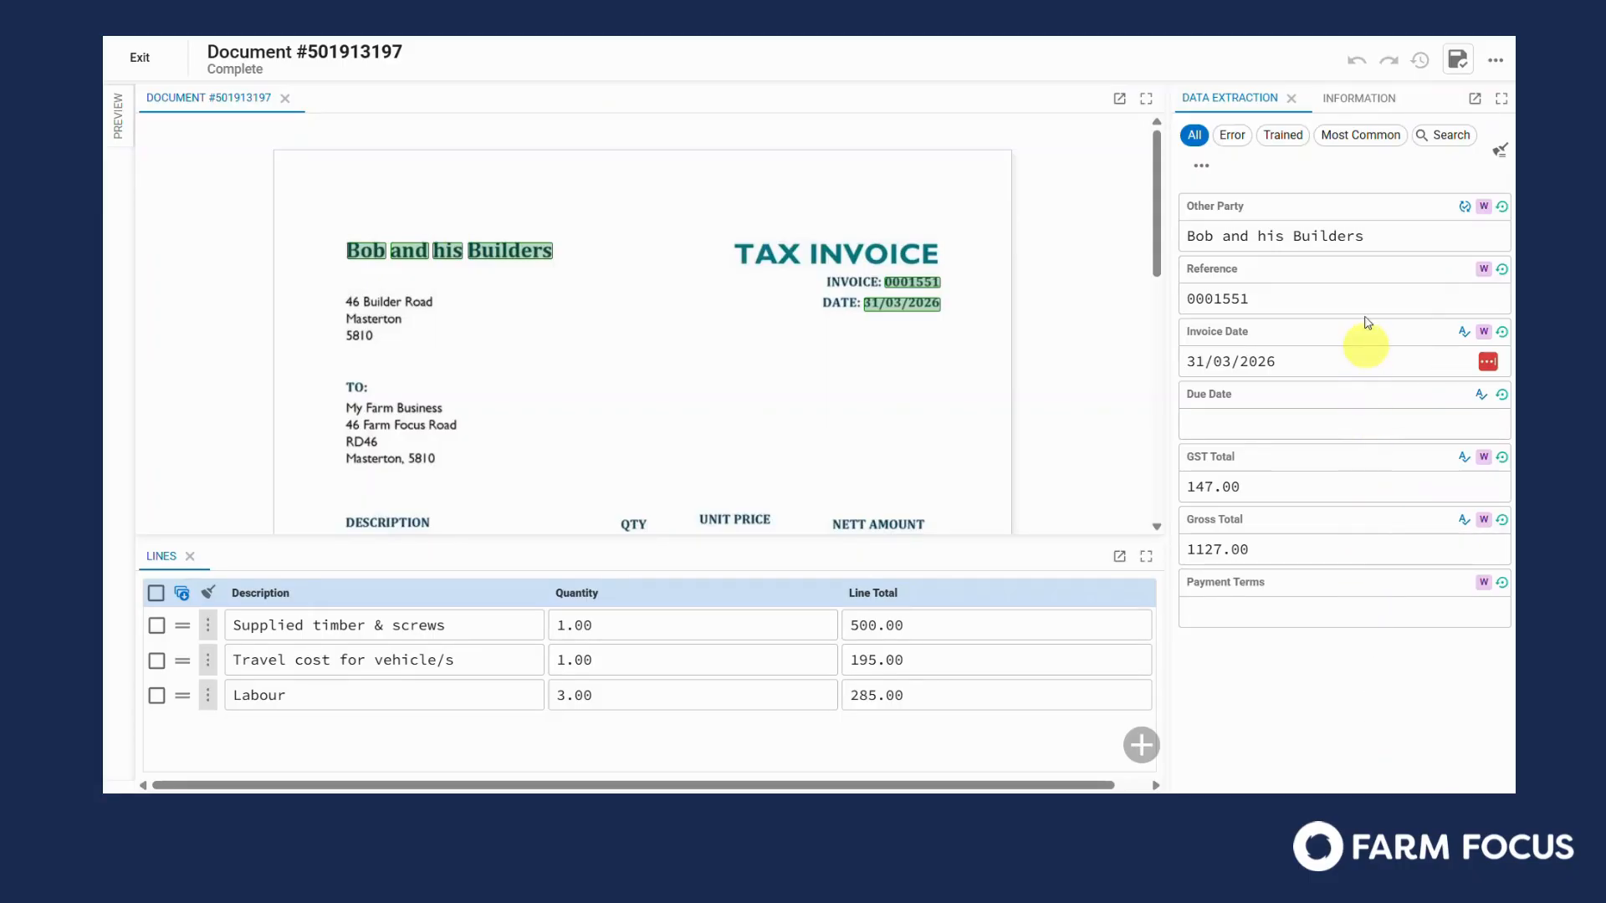
- Recapture the Other Party field from the document, first from the "TAX INVOICE" heading and finally from "Bob and his Builders"
{"action": "left_click", "coordinate": [1374, 237]}
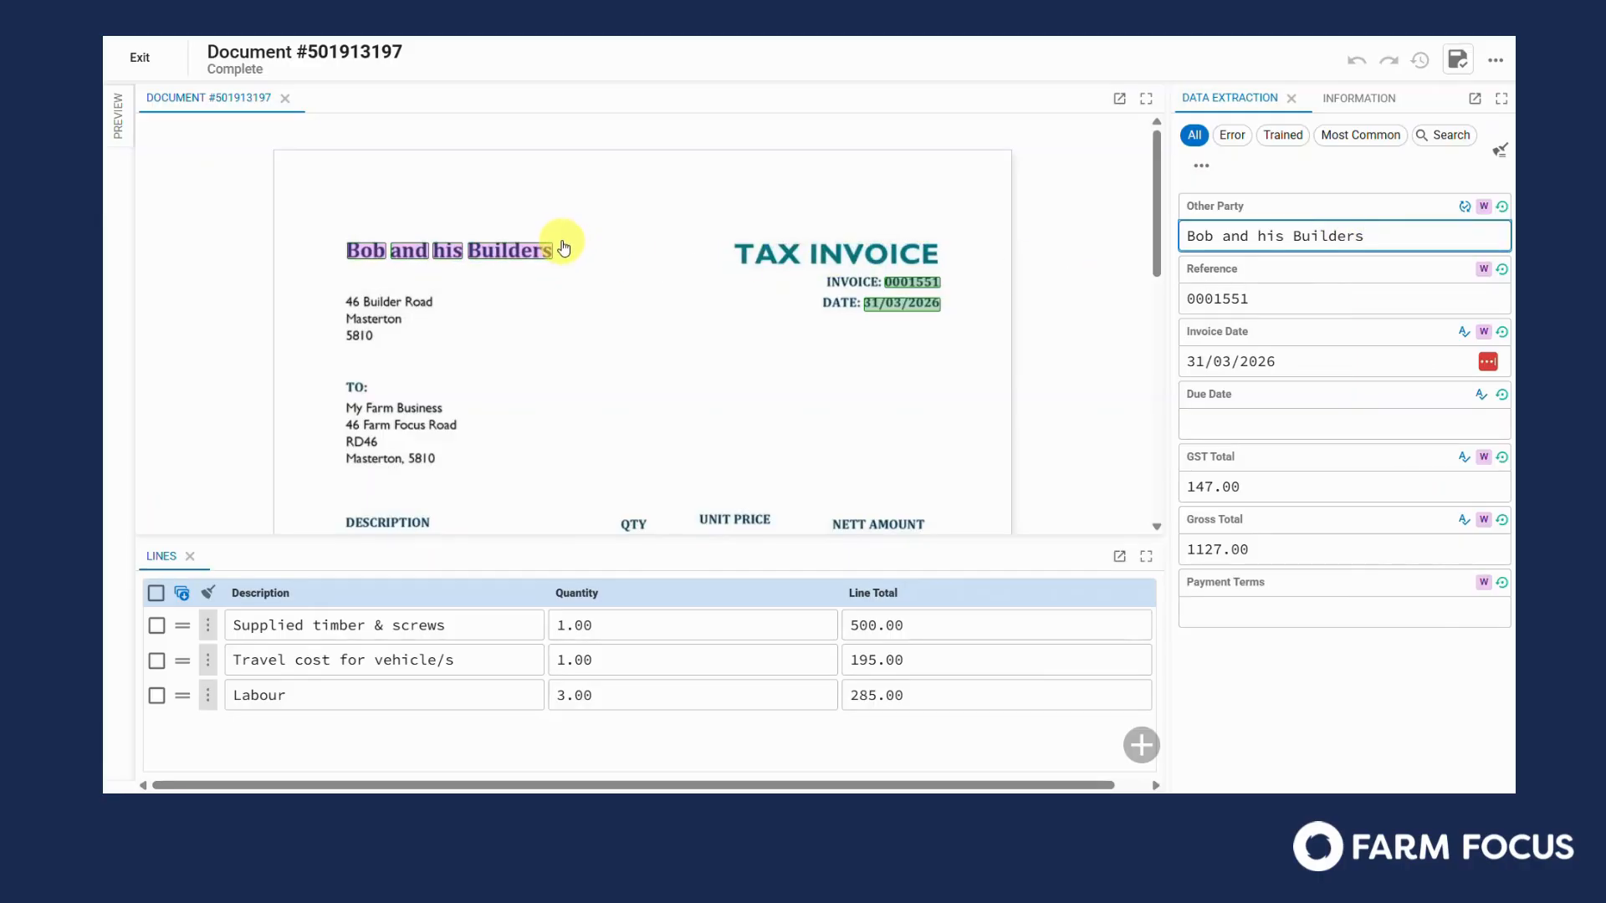
{"action": "left_click_drag", "start_coordinate": [724, 226], "coordinate": [960, 273]}
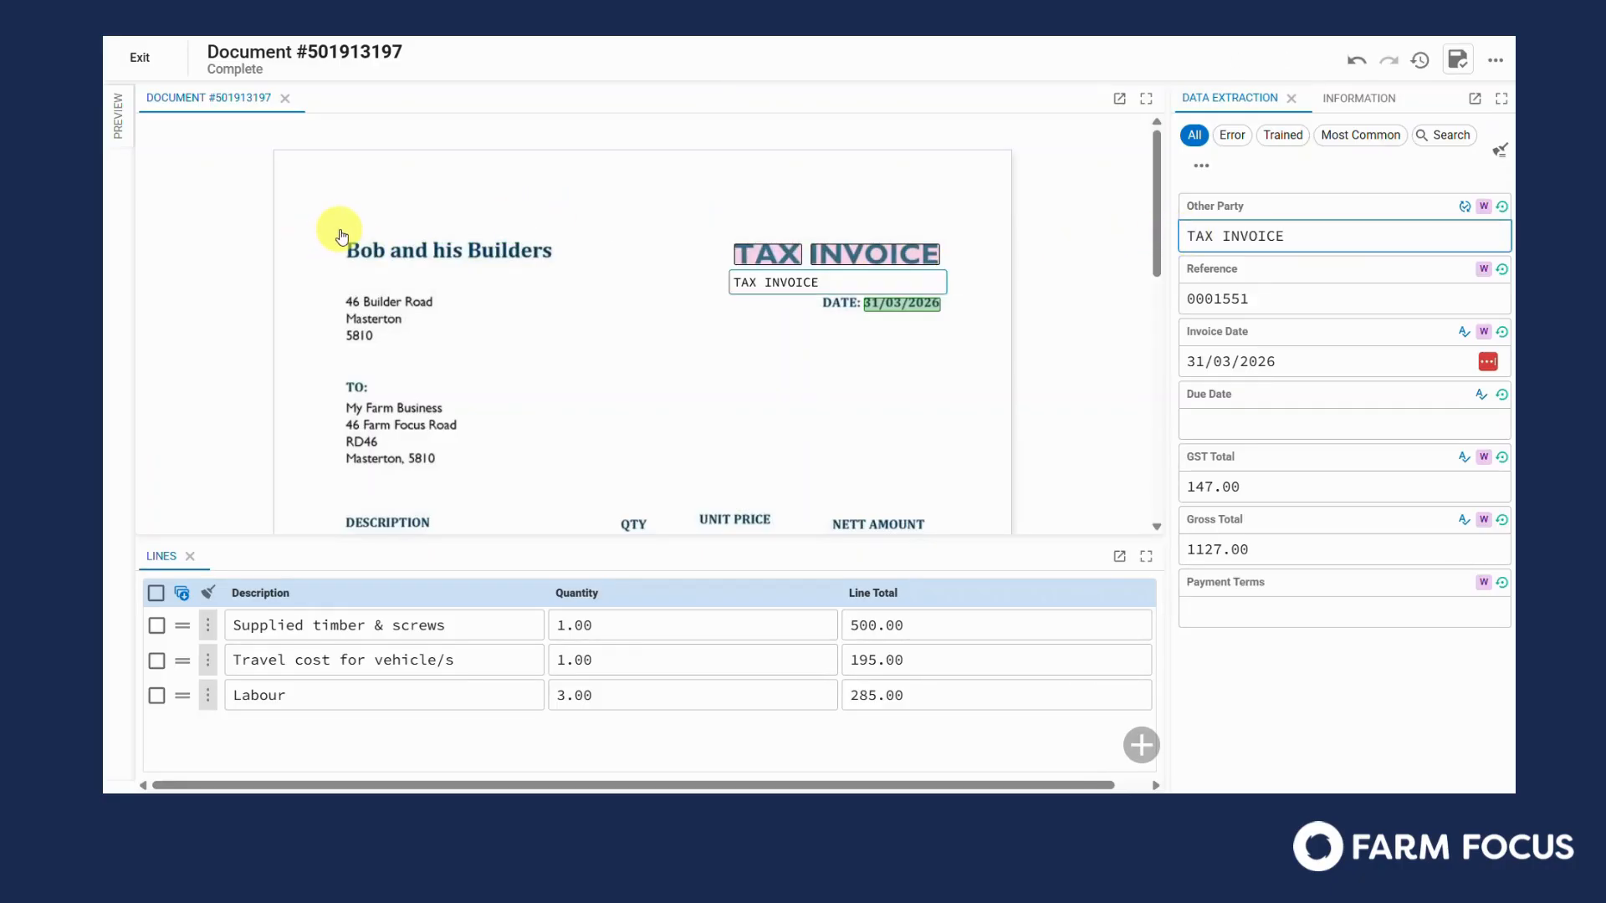
{"action": "left_click_drag", "start_coordinate": [341, 233], "coordinate": [572, 279]}
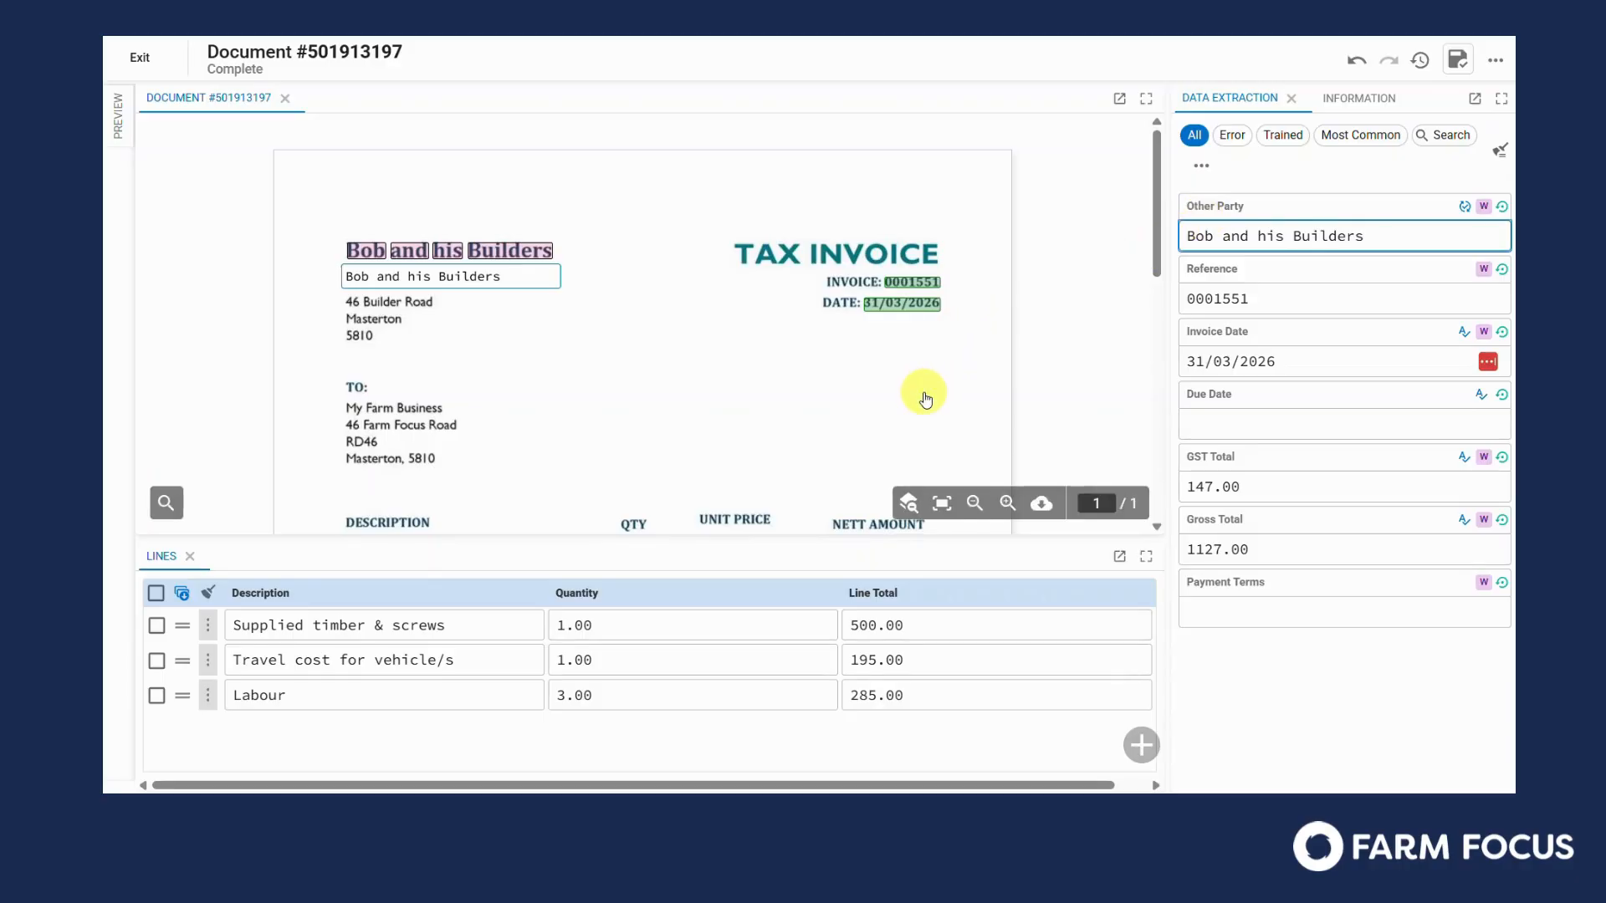
- Look through the whole invoice document for a date that could fill the empty Due Date field
{"action": "scroll", "coordinate": [922, 391], "scroll_direction": "down", "scroll_amount": 1}
{"action": "scroll", "coordinate": [925, 400], "scroll_direction": "down", "scroll_amount": 5}
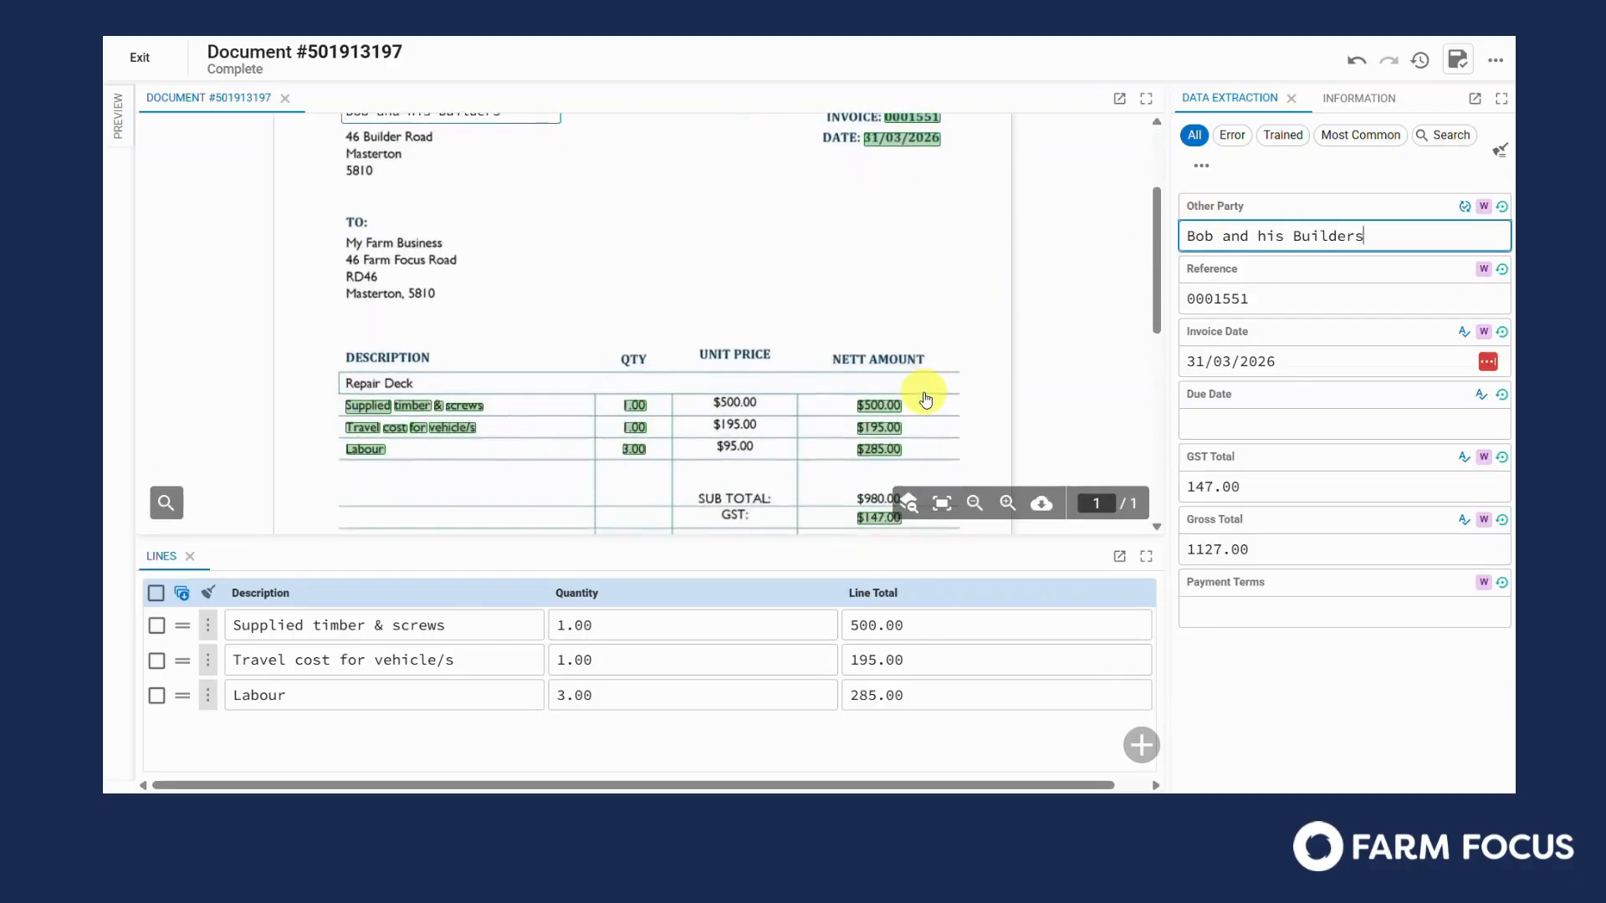
{"action": "scroll", "coordinate": [925, 397], "scroll_direction": "down", "scroll_amount": 6}
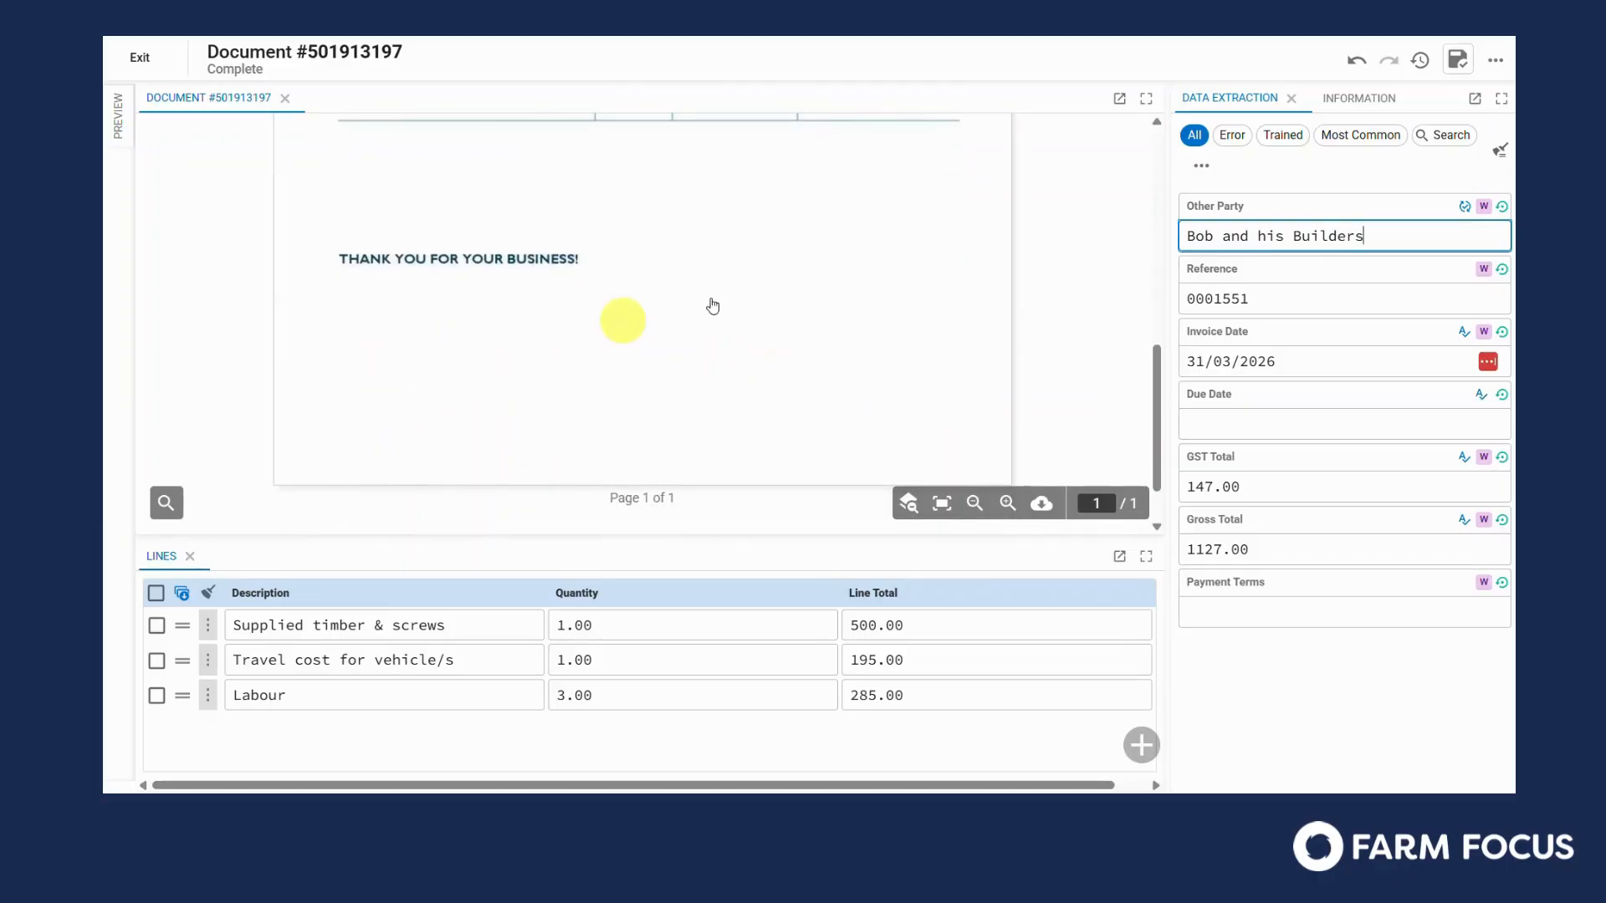
{"action": "scroll", "coordinate": [715, 301], "scroll_direction": "up", "scroll_amount": 12}
{"action": "scroll", "coordinate": [730, 294], "scroll_direction": "up", "scroll_amount": 2}
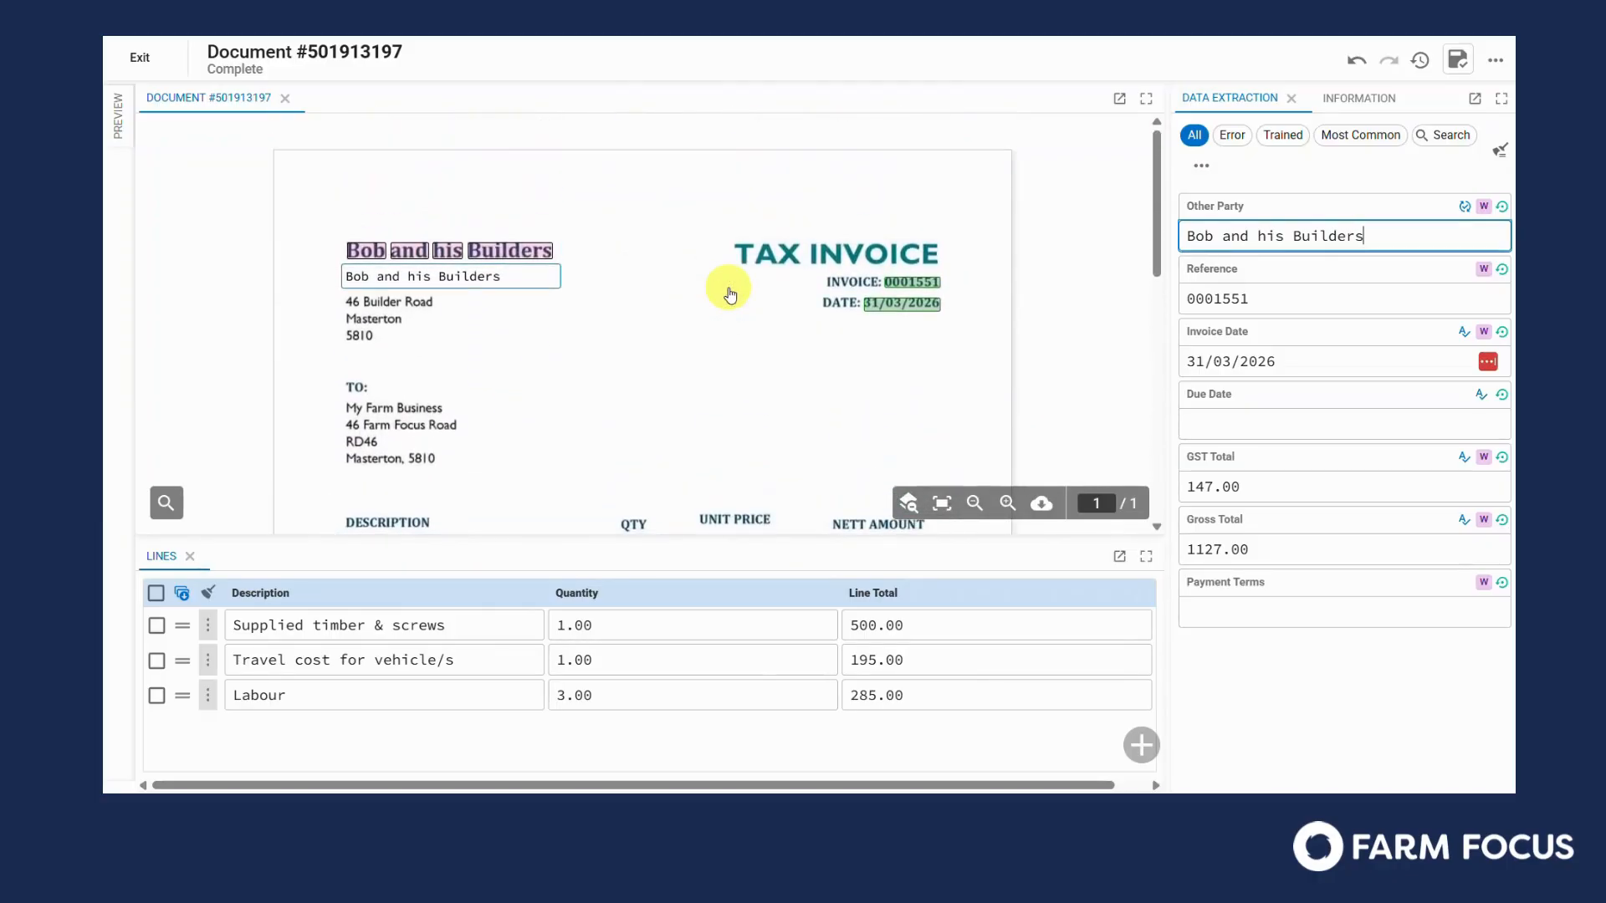
{"action": "left_click", "coordinate": [1207, 424]}
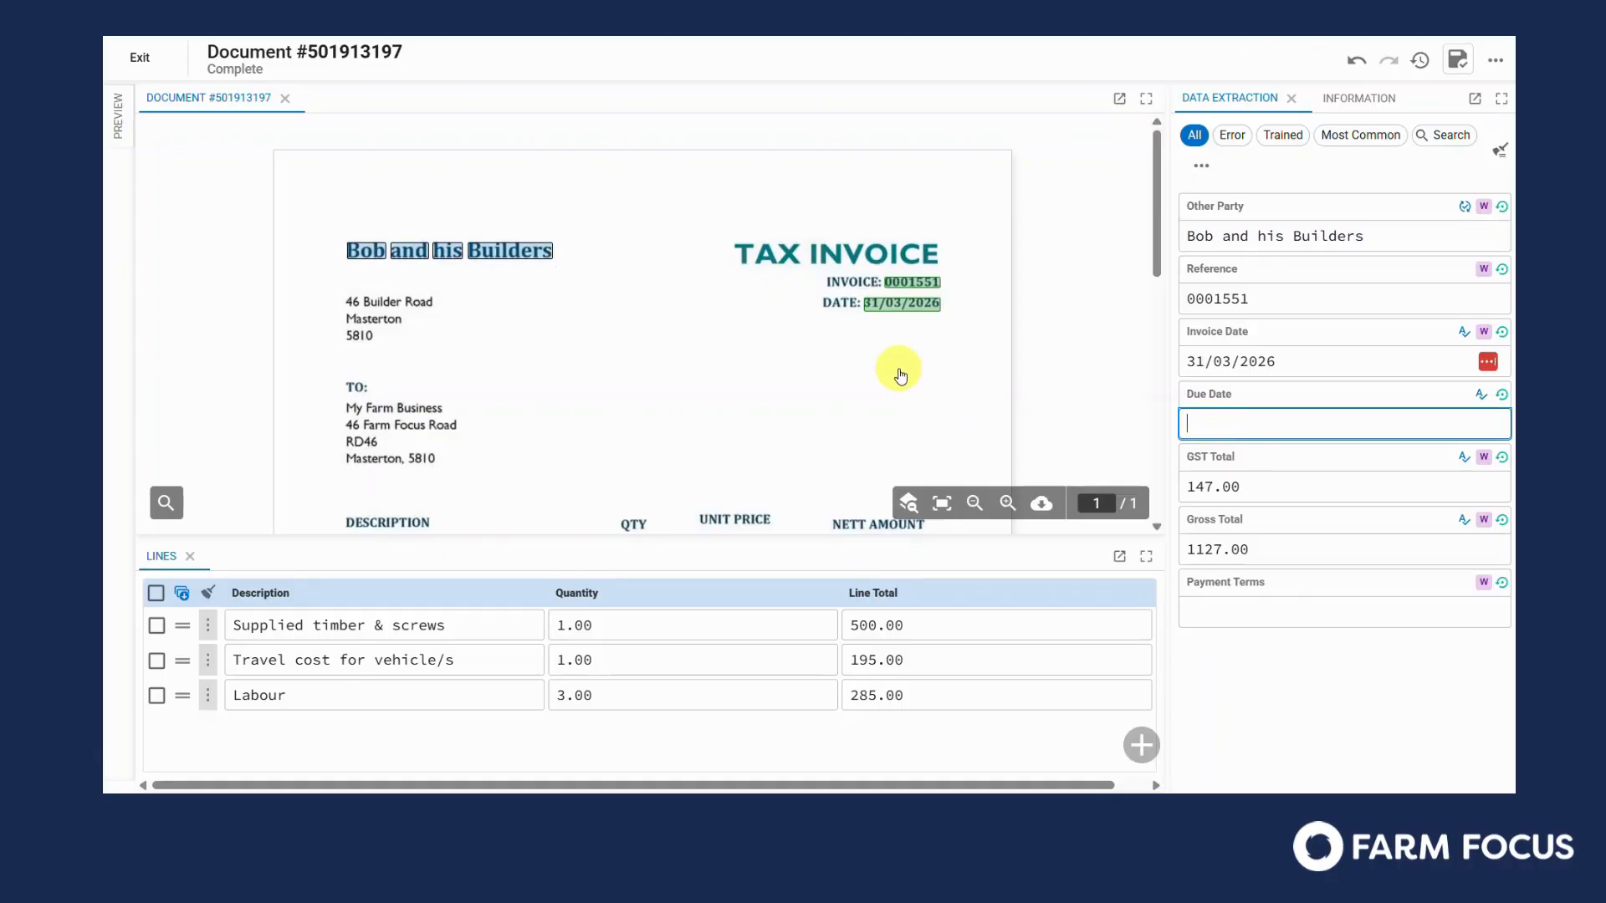
{"action": "scroll", "coordinate": [896, 369], "scroll_direction": "down", "scroll_amount": 4}
{"action": "scroll", "coordinate": [898, 368], "scroll_direction": "down", "scroll_amount": 1}
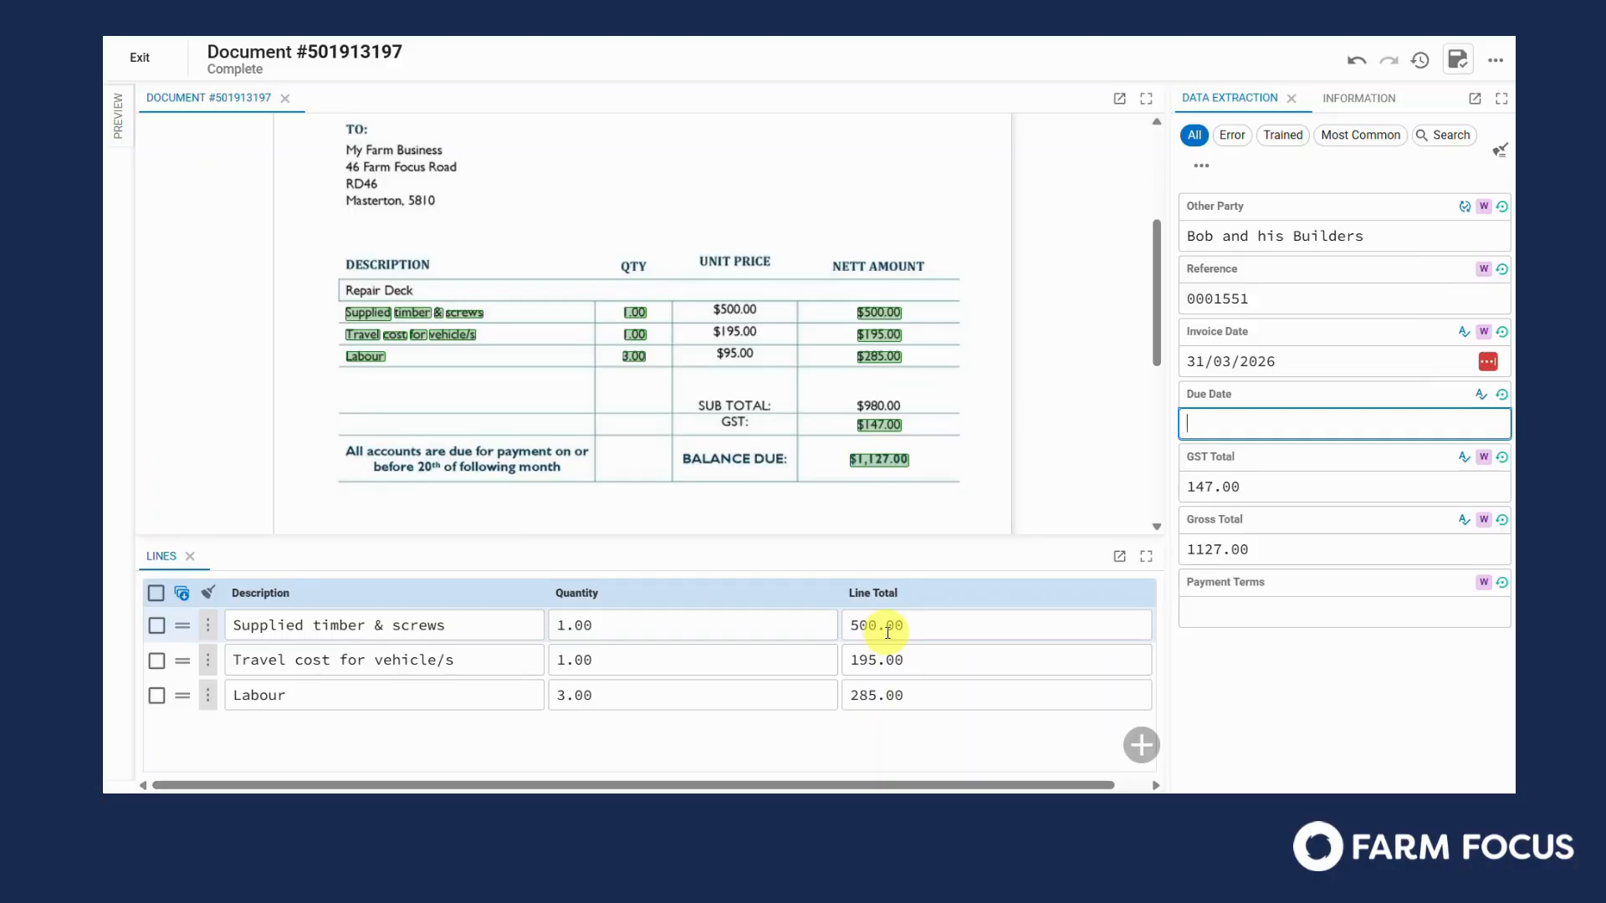
- Recapture the first line's description from the "Supplied timber & screws" text in the invoice document
{"action": "left_click", "coordinate": [528, 626]}
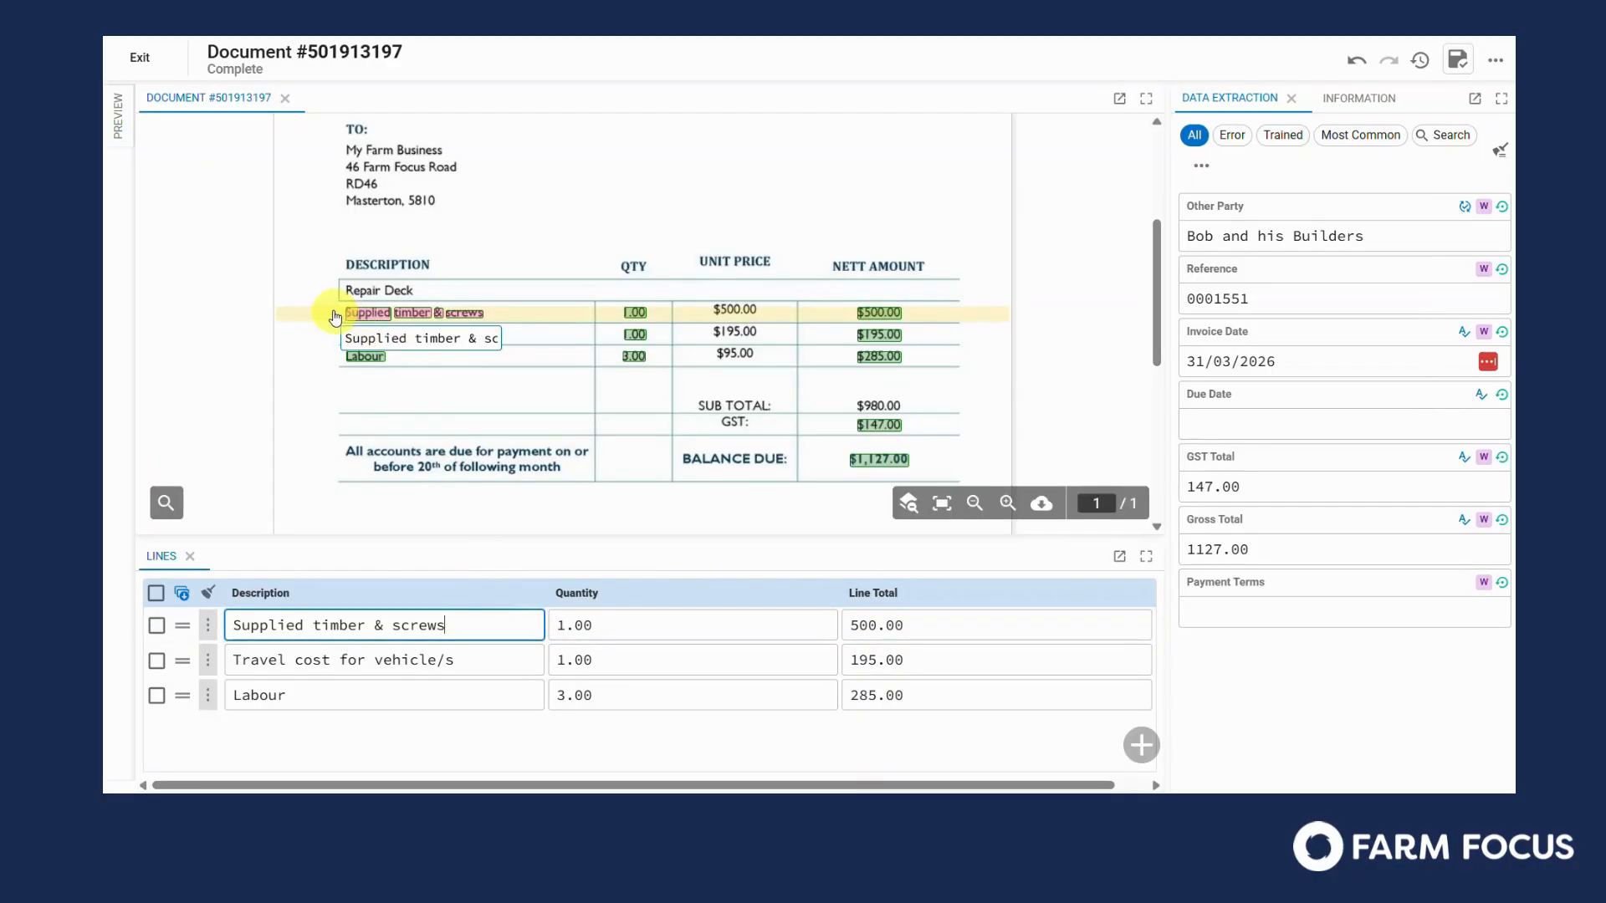
{"action": "left_click_drag", "start_coordinate": [343, 311], "coordinate": [510, 323]}
{"action": "left_click", "coordinate": [208, 634]}
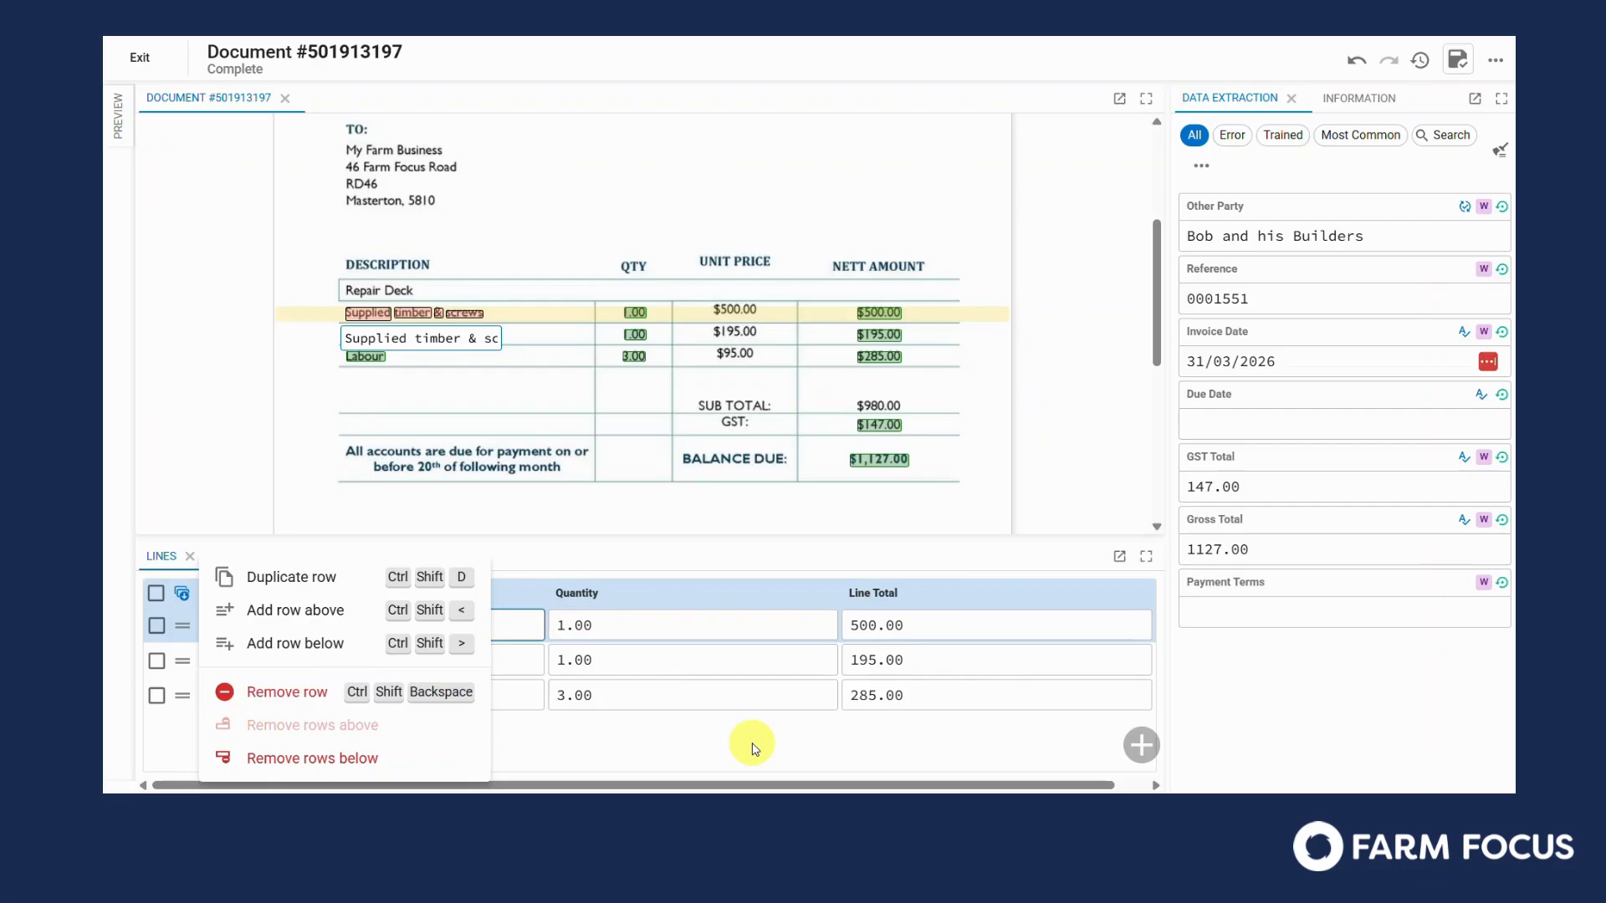
{"action": "left_click", "coordinate": [1144, 745]}
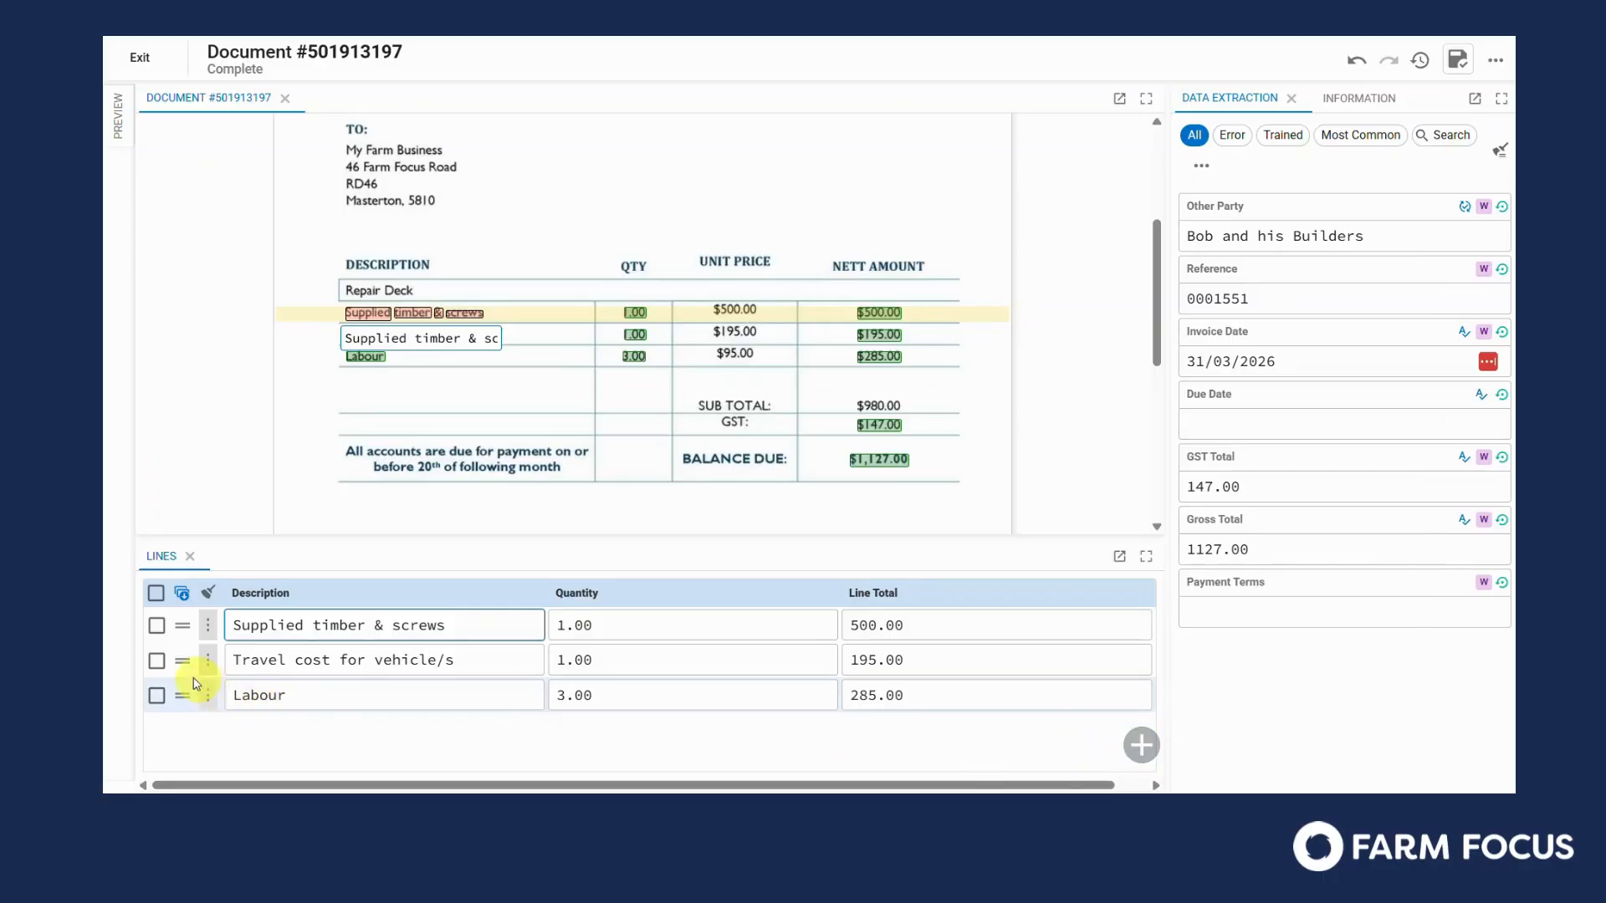
{"action": "mouse_move", "coordinate": [182, 659]}
{"action": "left_mouse_down"}
{"action": "mouse_move", "coordinate": [186, 619]}
{"action": "mouse_move", "coordinate": [174, 660]}
{"action": "left_mouse_up"}
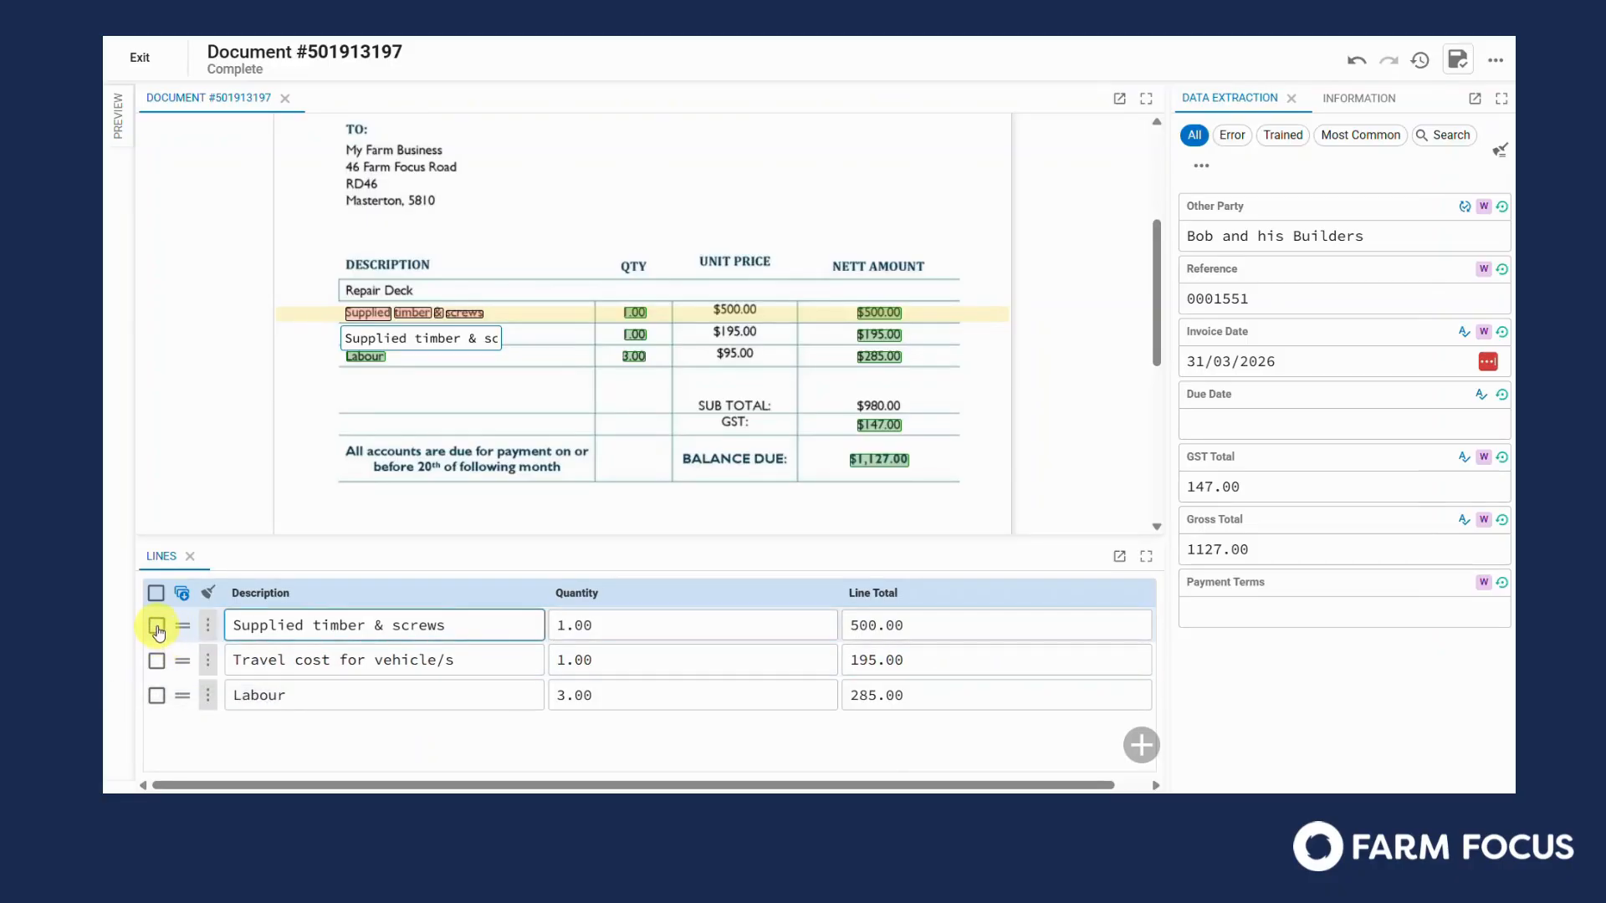
- Select all the extracted lines and clear the whole line field group
{"action": "left_click", "coordinate": [157, 626]}
{"action": "left_click", "coordinate": [157, 660]}
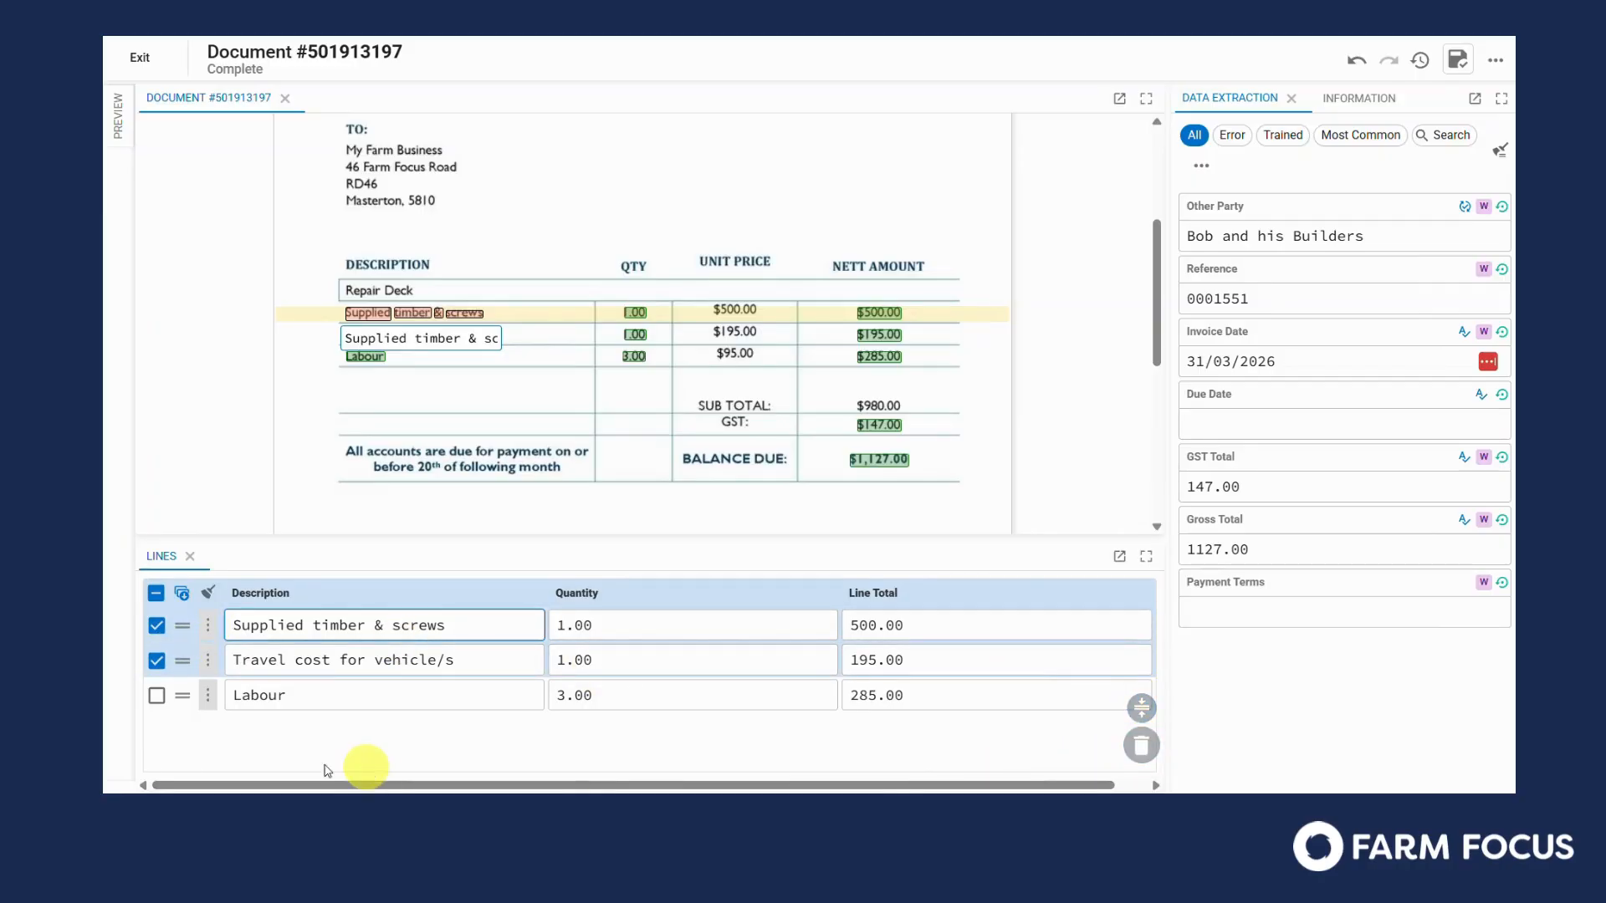
{"action": "left_click", "coordinate": [157, 594]}
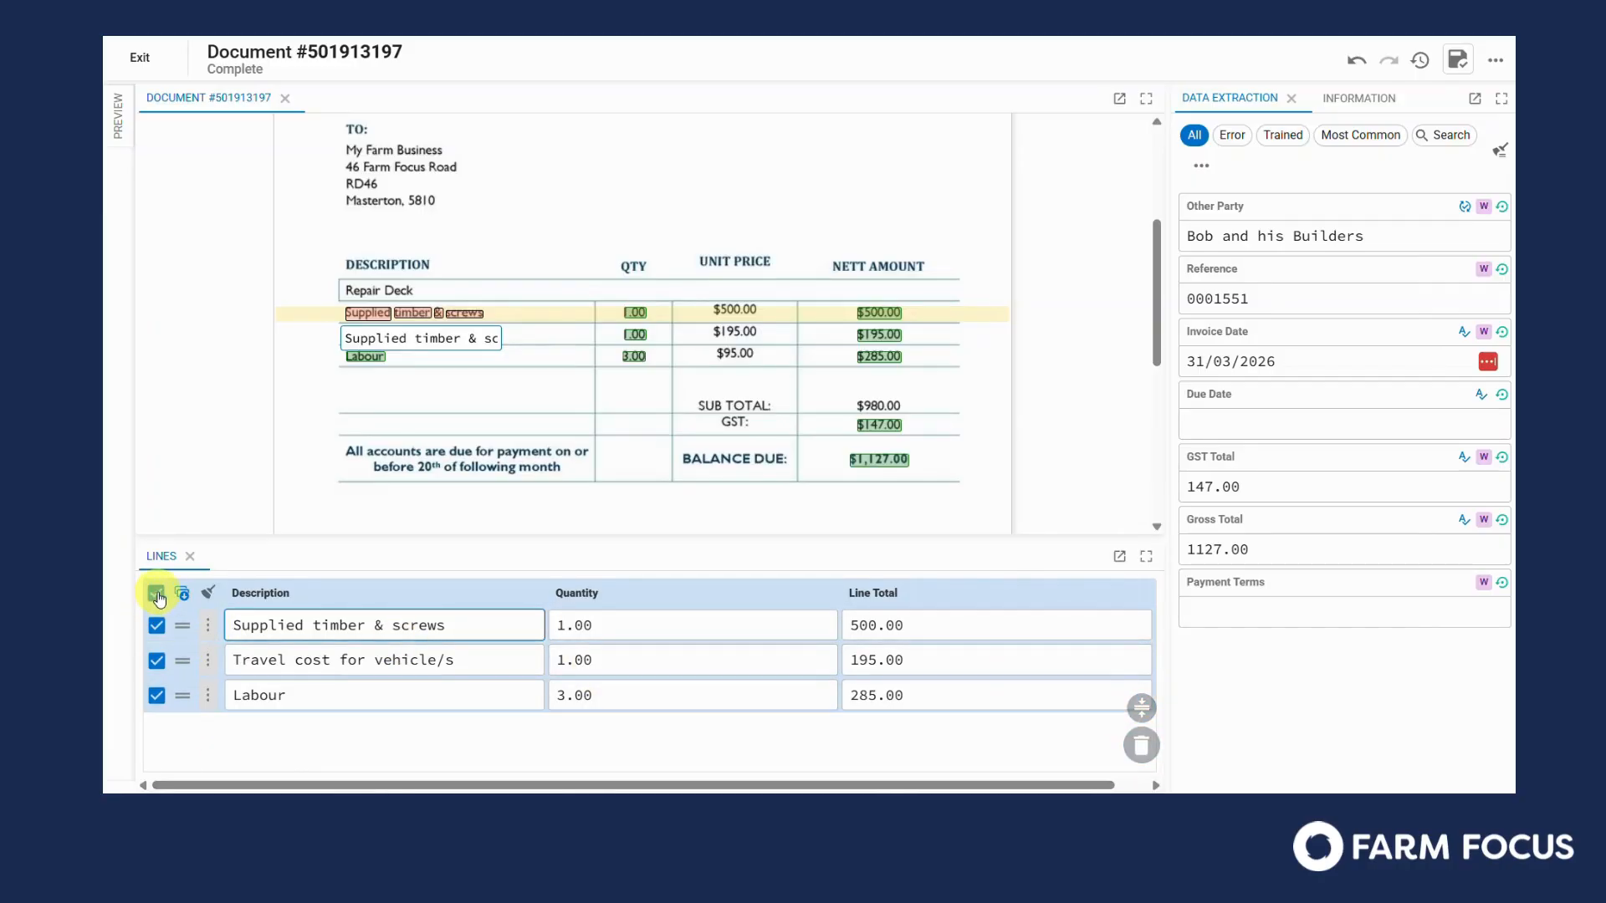
{"action": "left_click", "coordinate": [214, 593]}
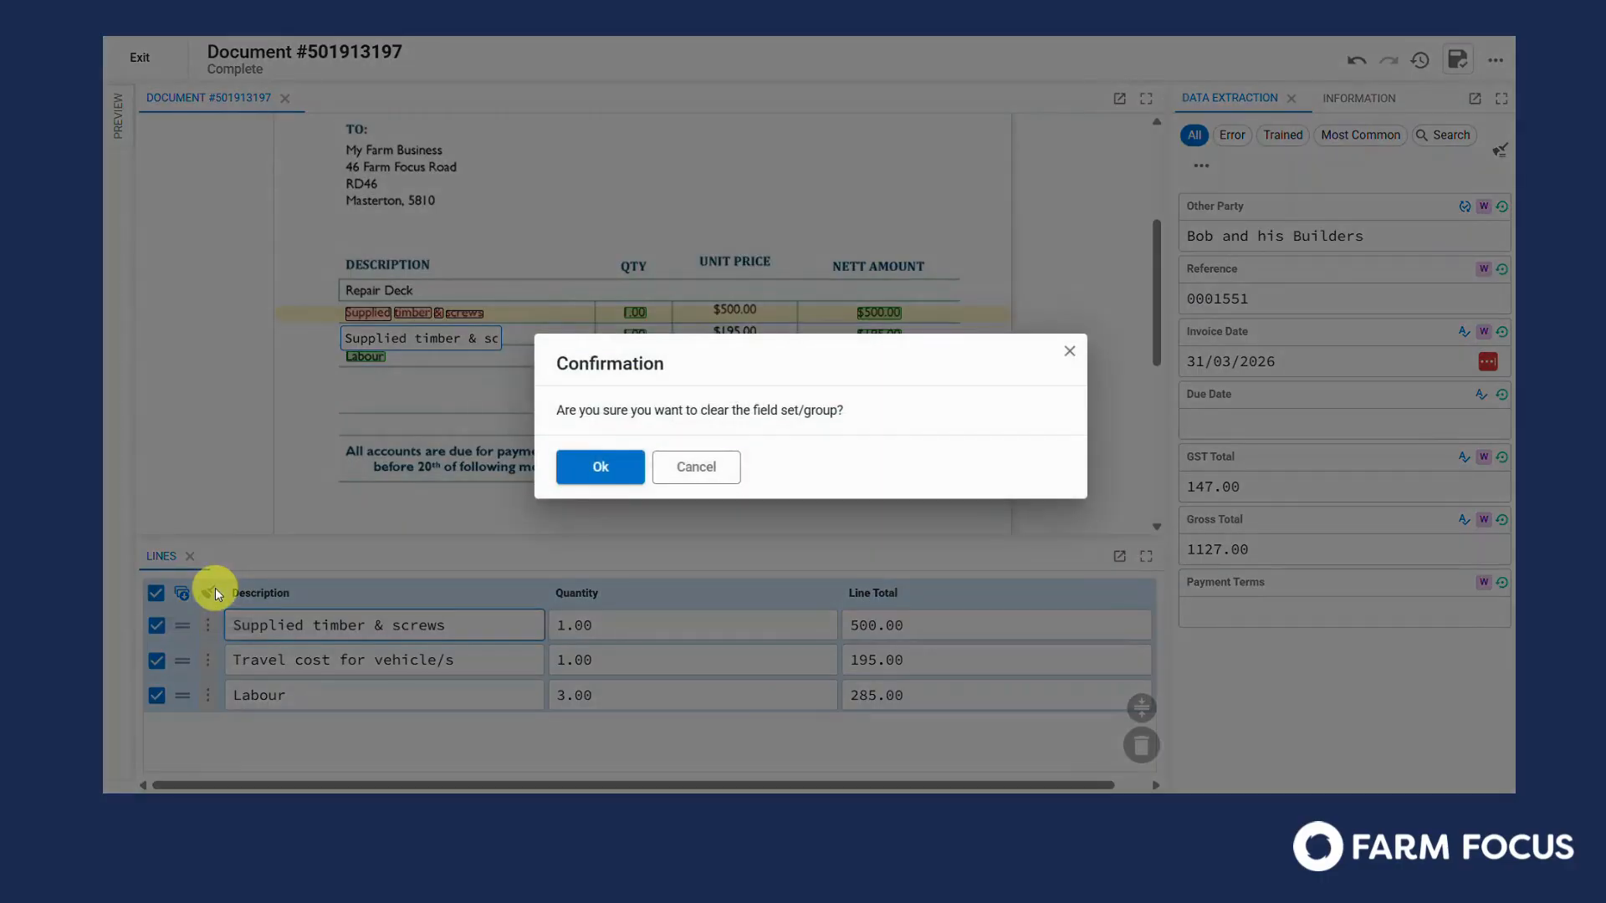
{"action": "left_click", "coordinate": [593, 478]}
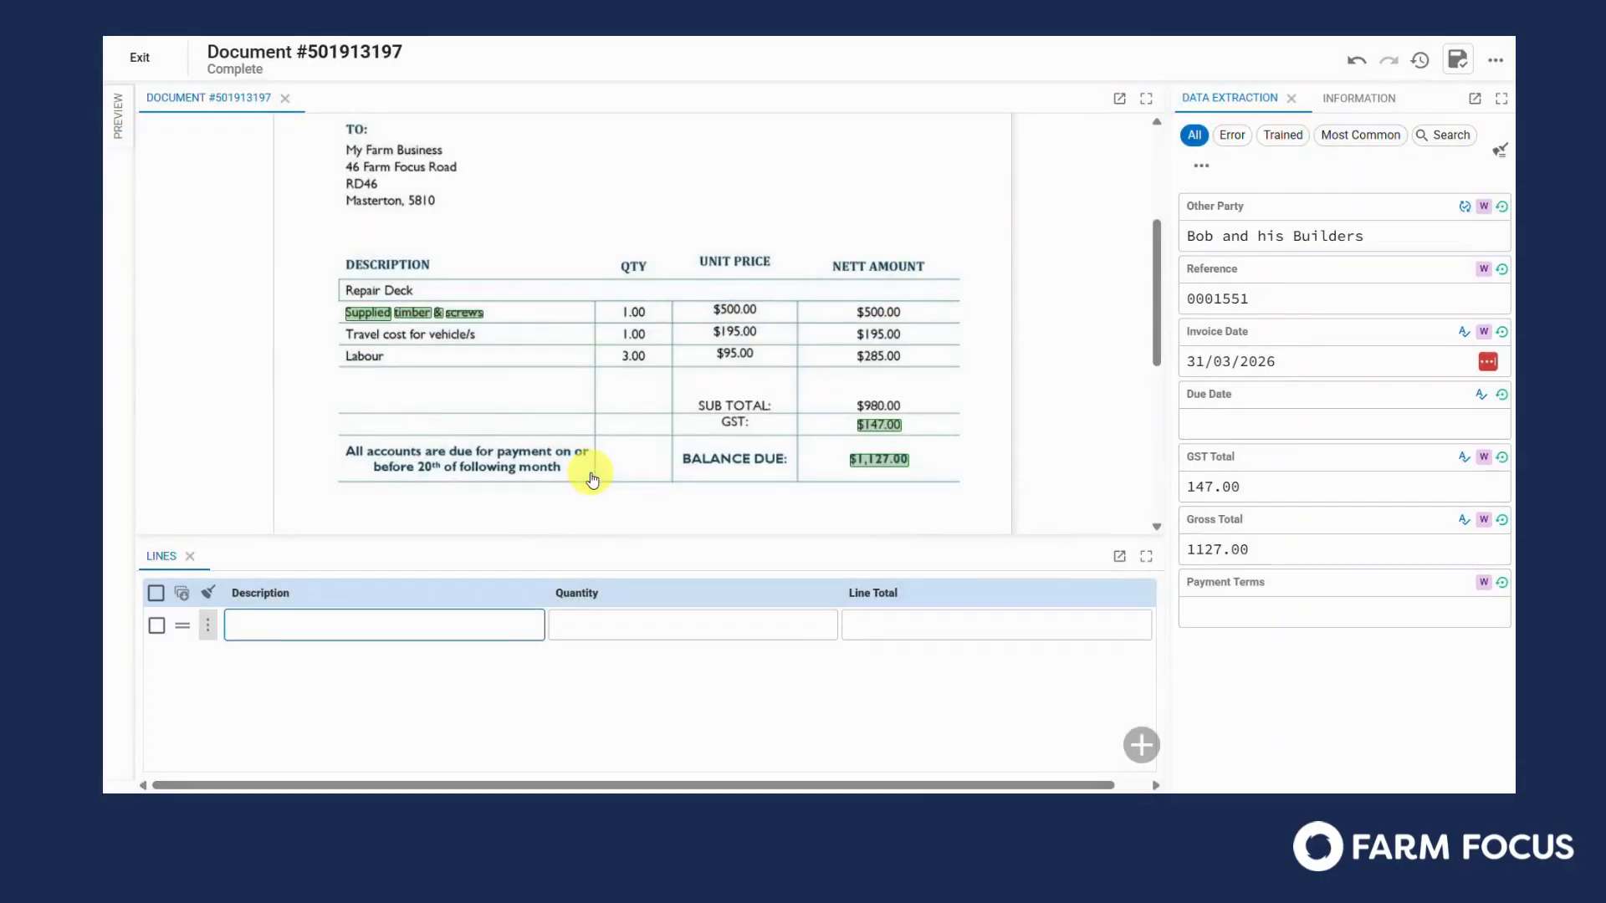
- Capture "Supplied timber & screws", quantity 1.00 and line total 500.00 from the document as the first line, and auto-extract the remaining lines
{"action": "mouse_move", "coordinate": [549, 512]}
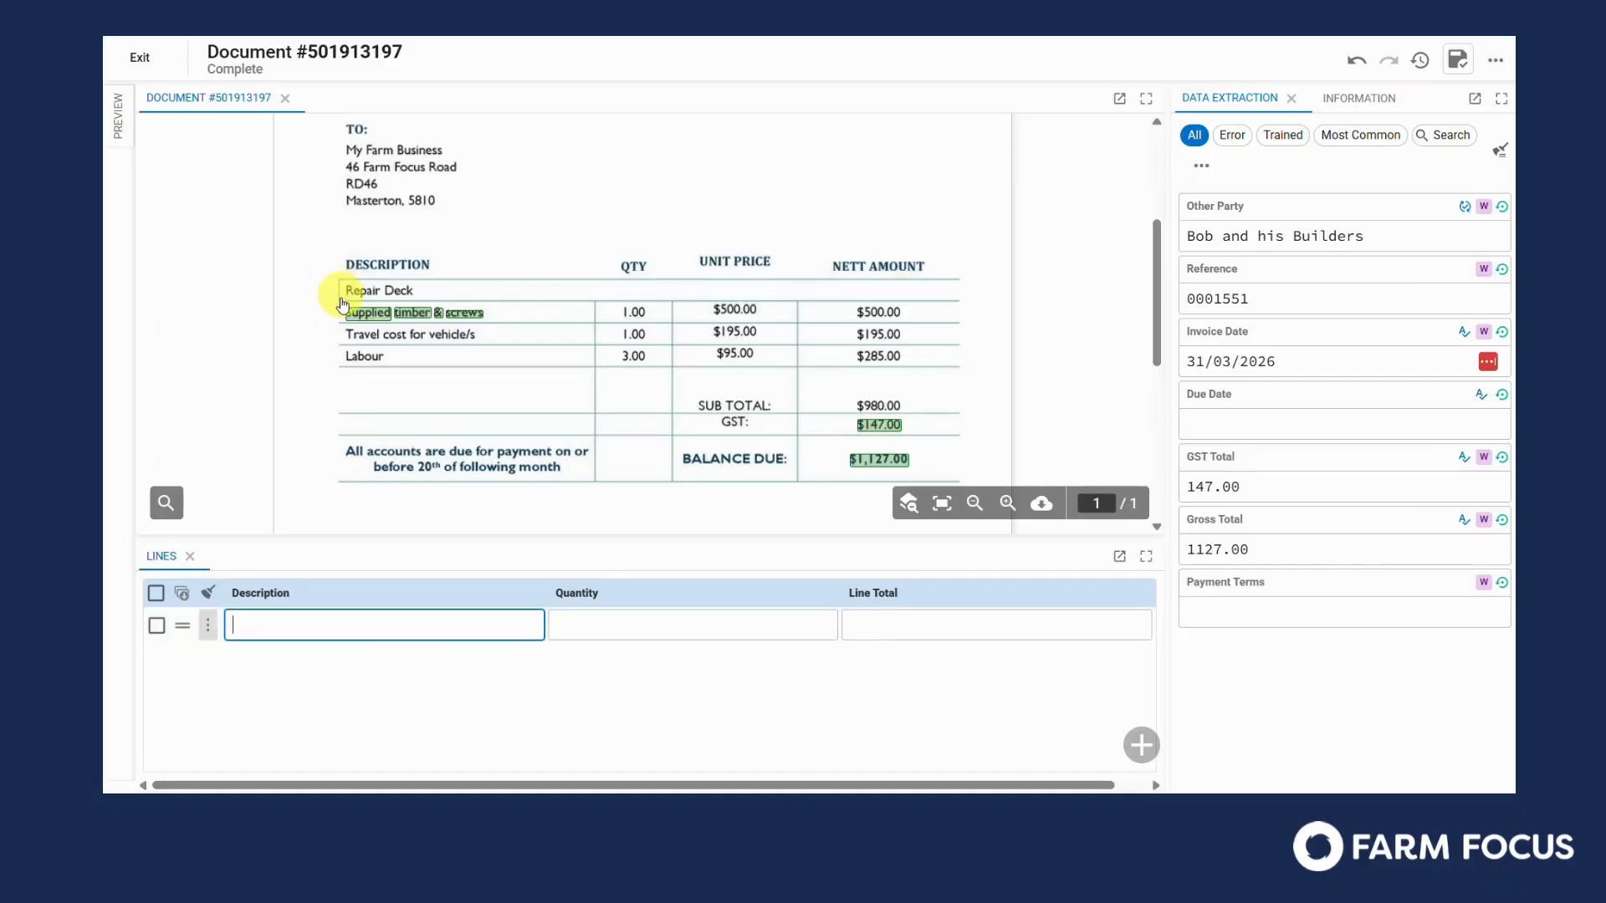
{"action": "left_click_drag", "start_coordinate": [342, 310], "coordinate": [494, 314]}
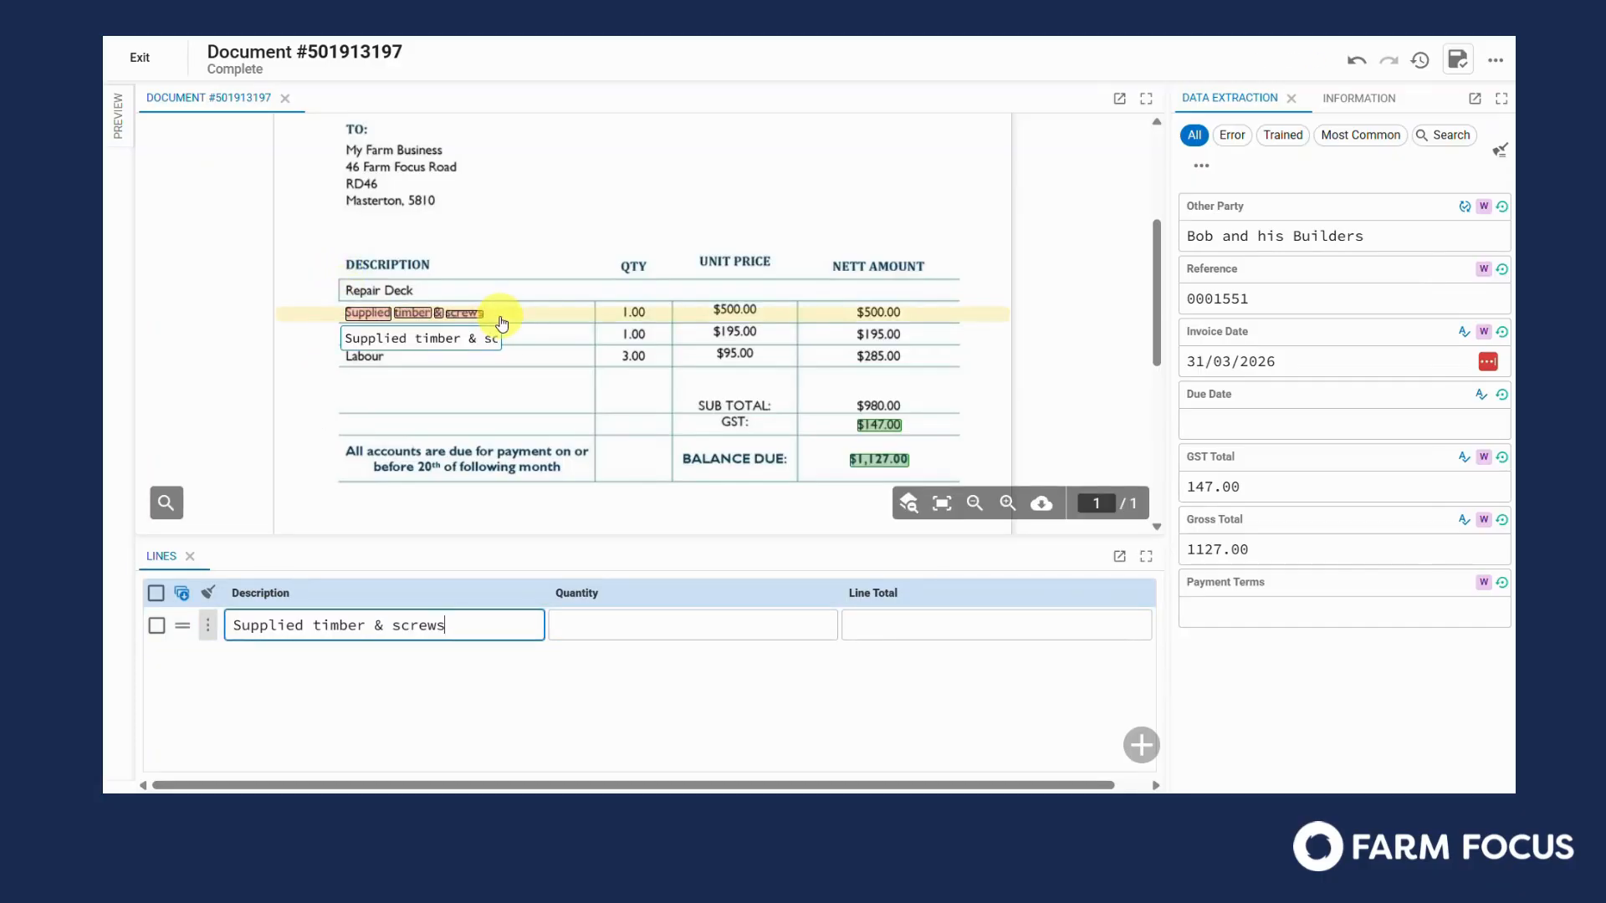
{"action": "left_click", "coordinate": [616, 628]}
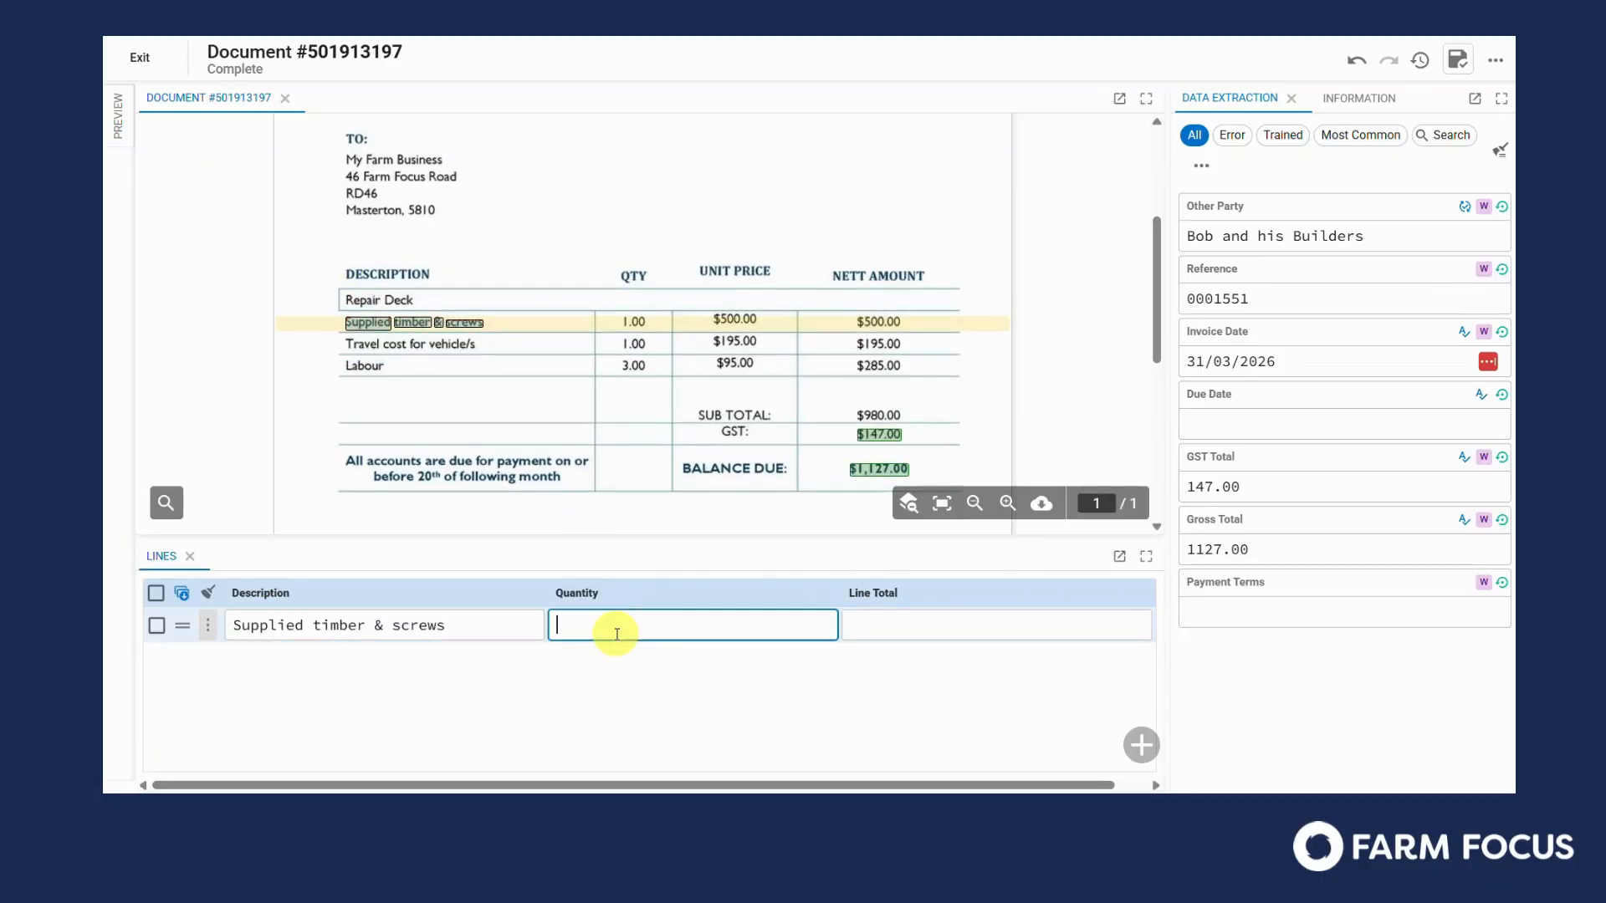
{"action": "left_click", "coordinate": [623, 323]}
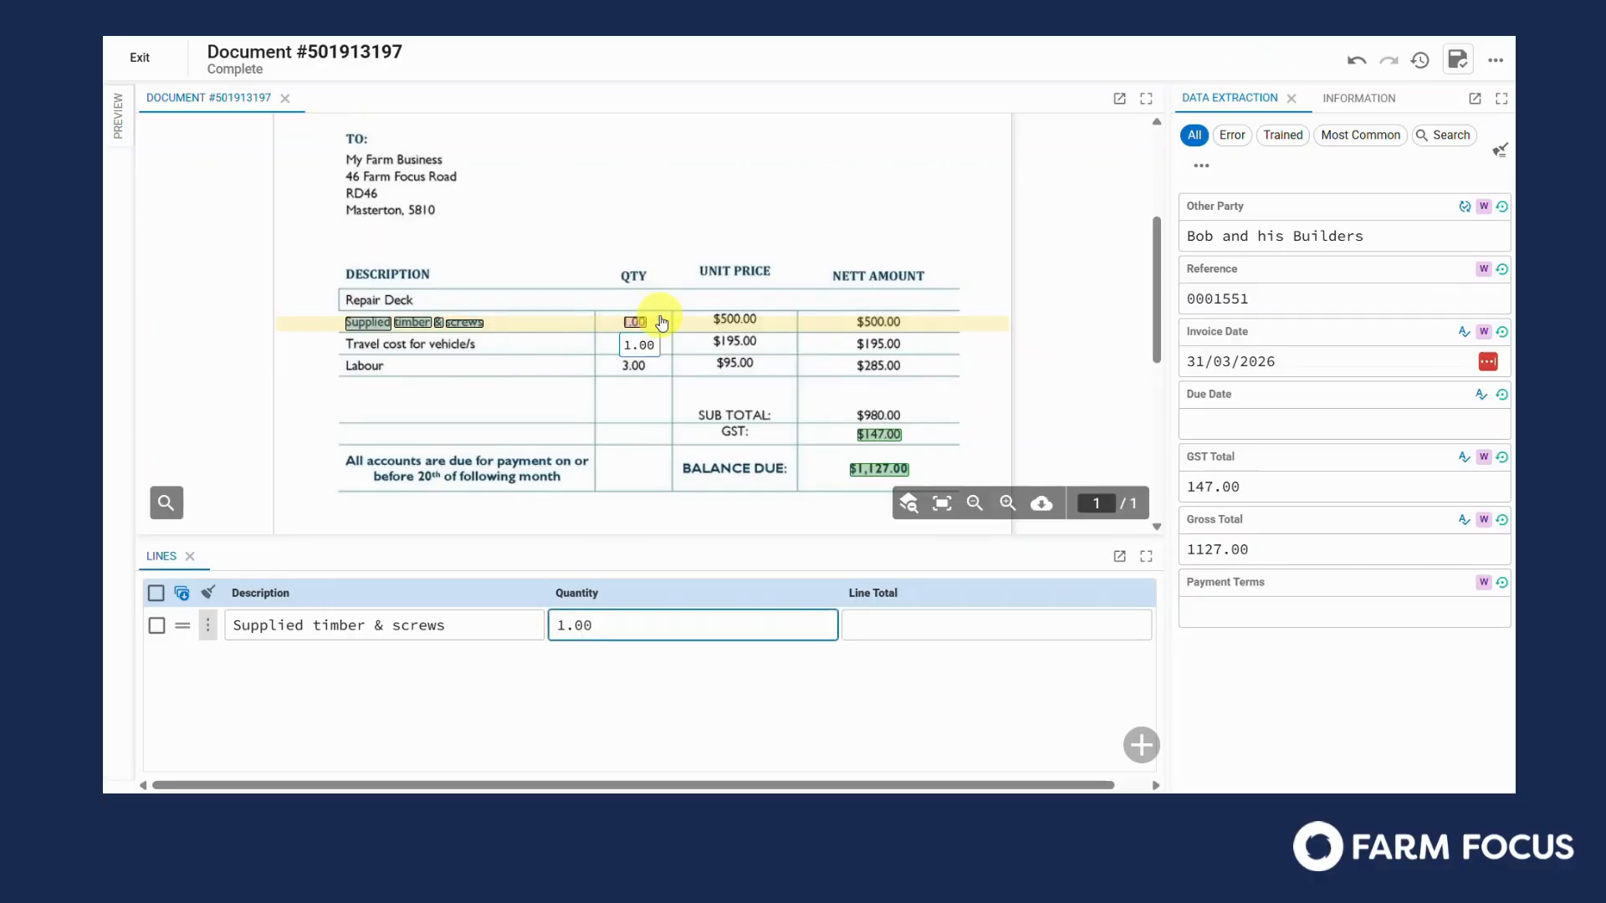
{"action": "left_click", "coordinate": [878, 623]}
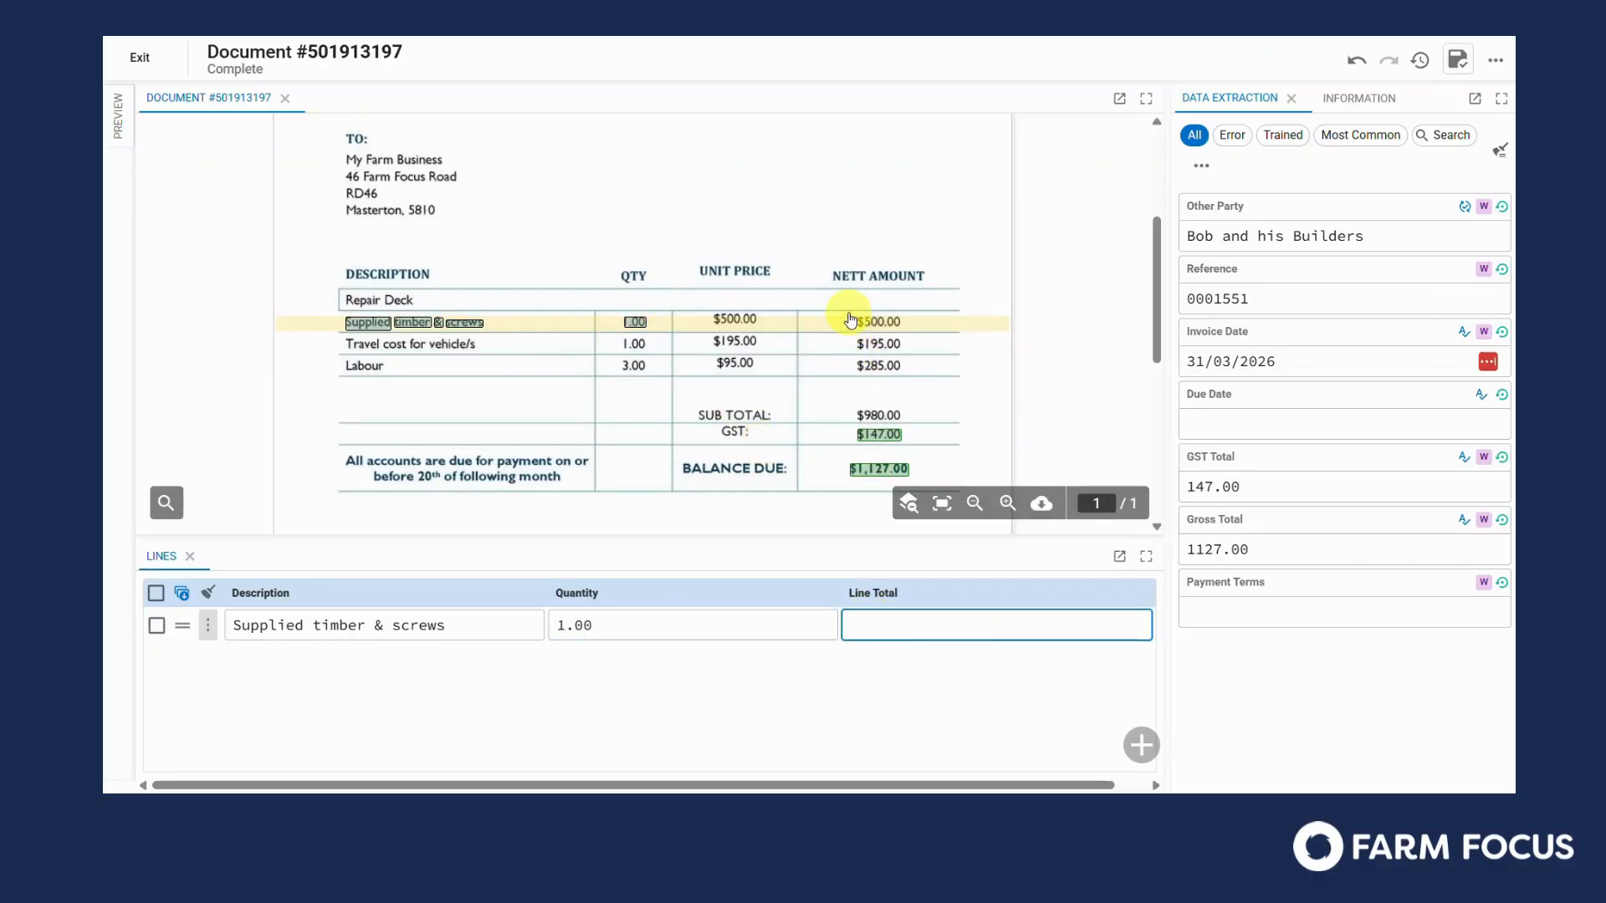
{"action": "left_click_drag", "start_coordinate": [847, 316], "coordinate": [915, 333]}
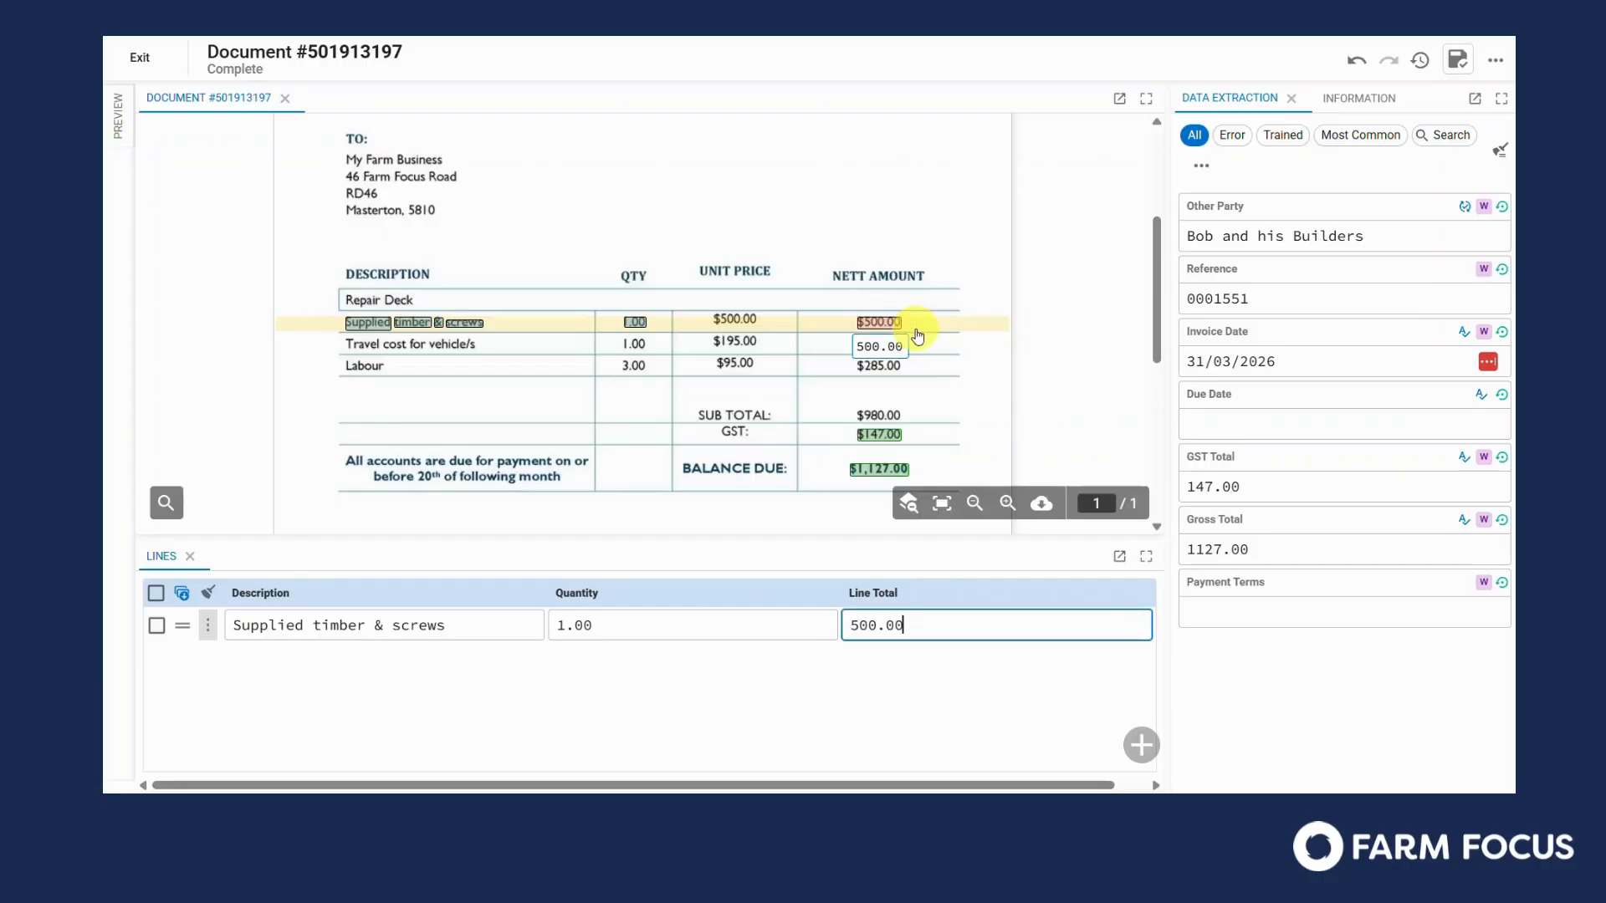
{"action": "left_click", "coordinate": [182, 595]}
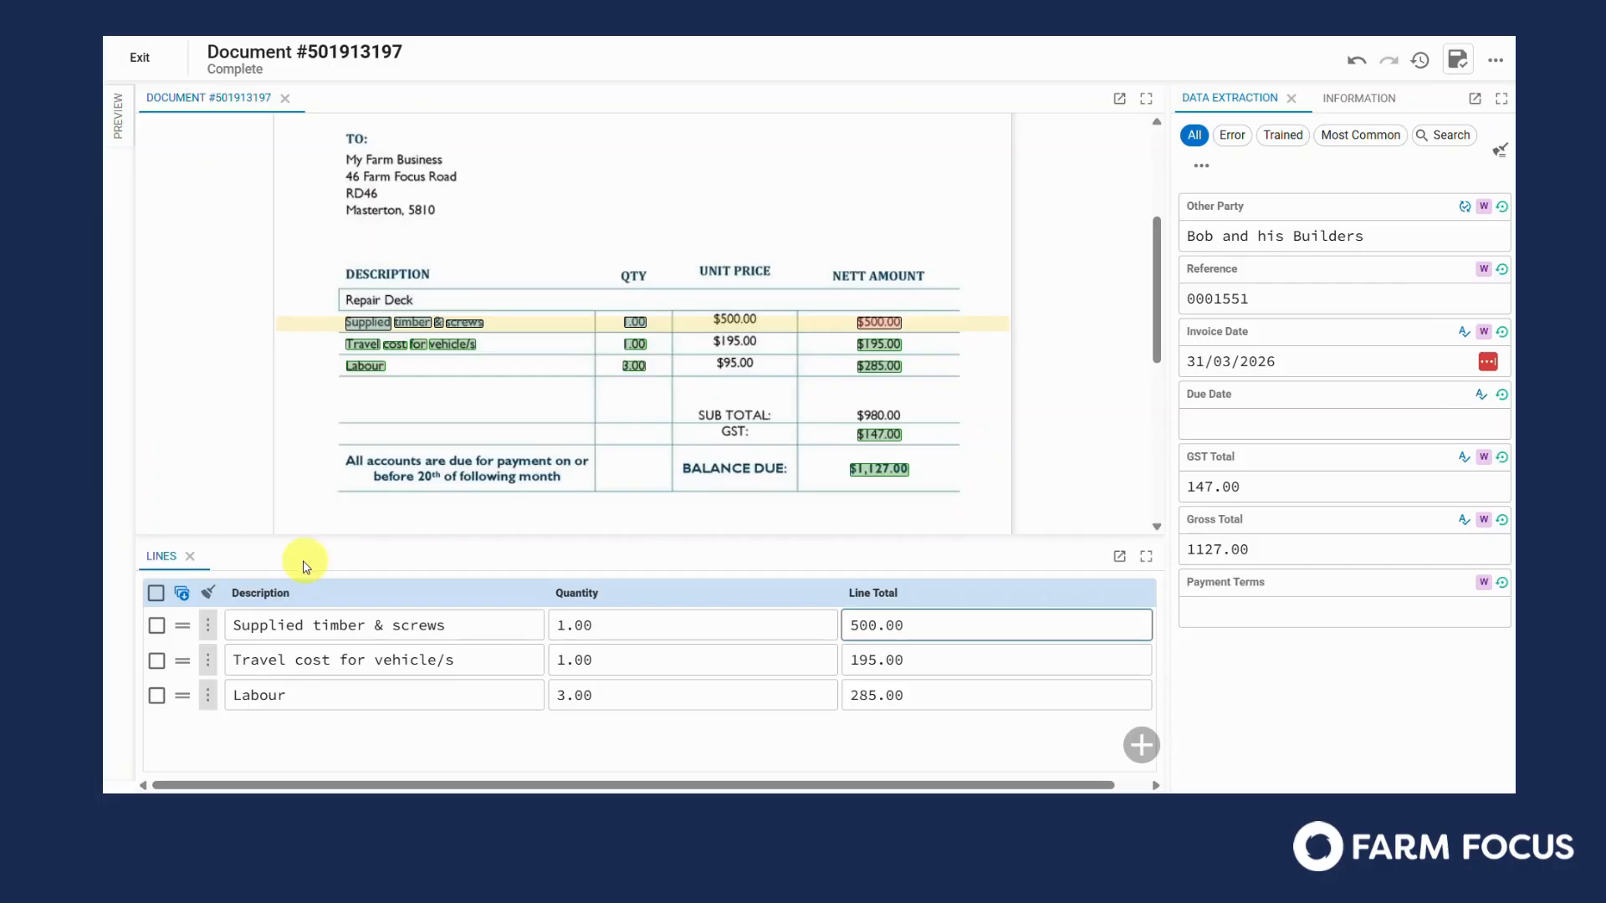
- Insert a blank line above the first extracted line, capture "Repair Deck" from the document as its description, and save the corrected document
{"action": "left_click", "coordinate": [209, 639]}
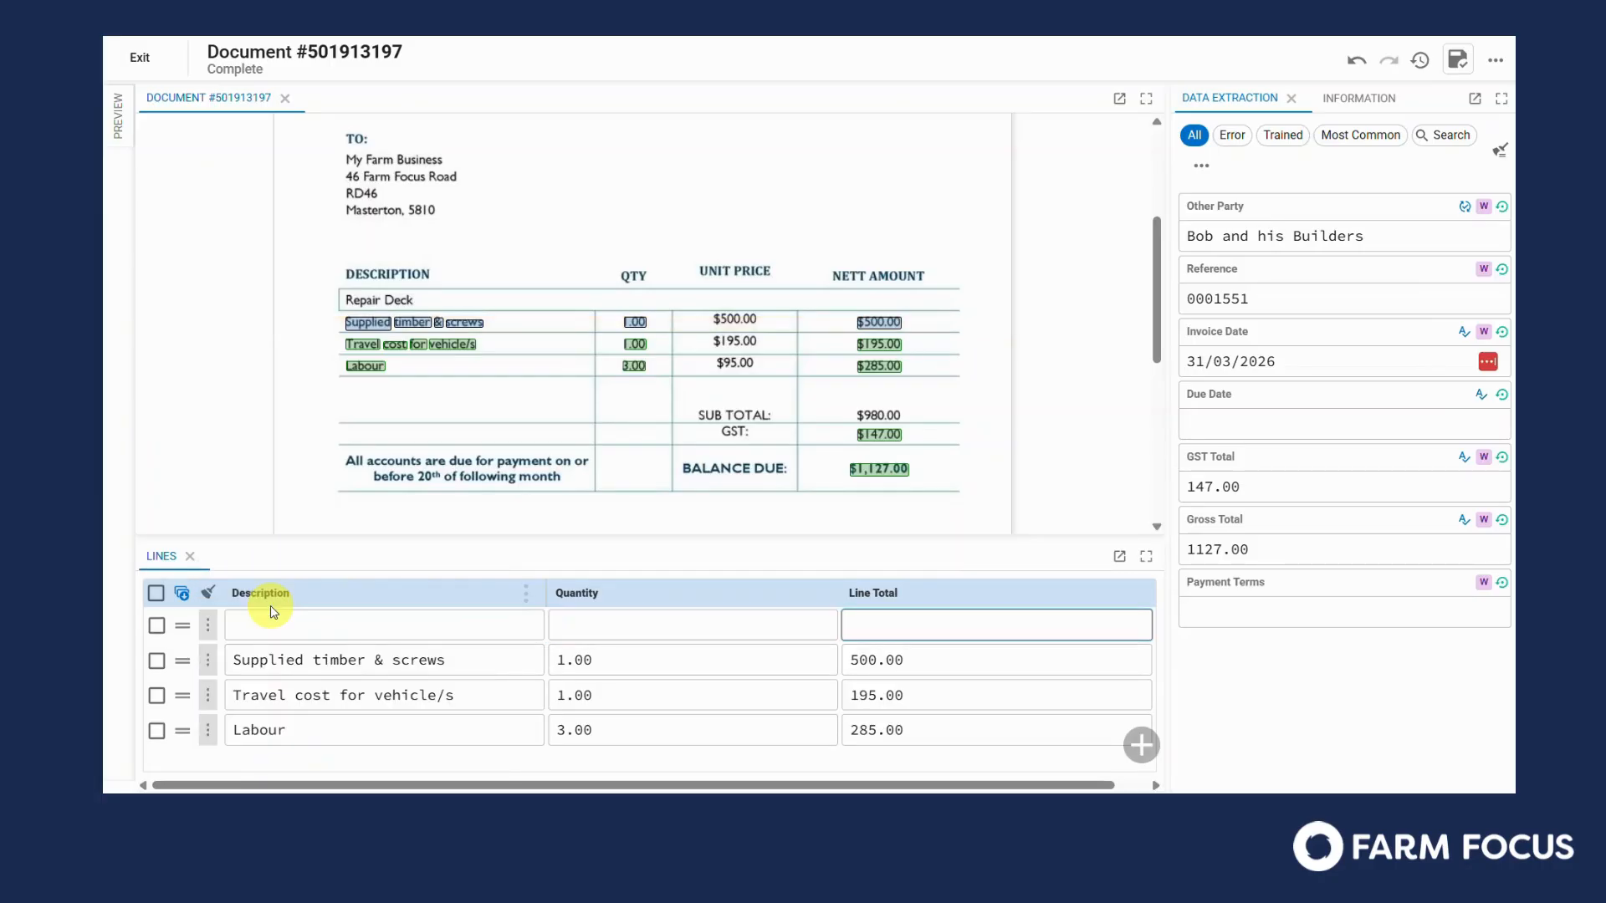
{"action": "left_click", "coordinate": [272, 613]}
{"action": "left_click", "coordinate": [297, 620]}
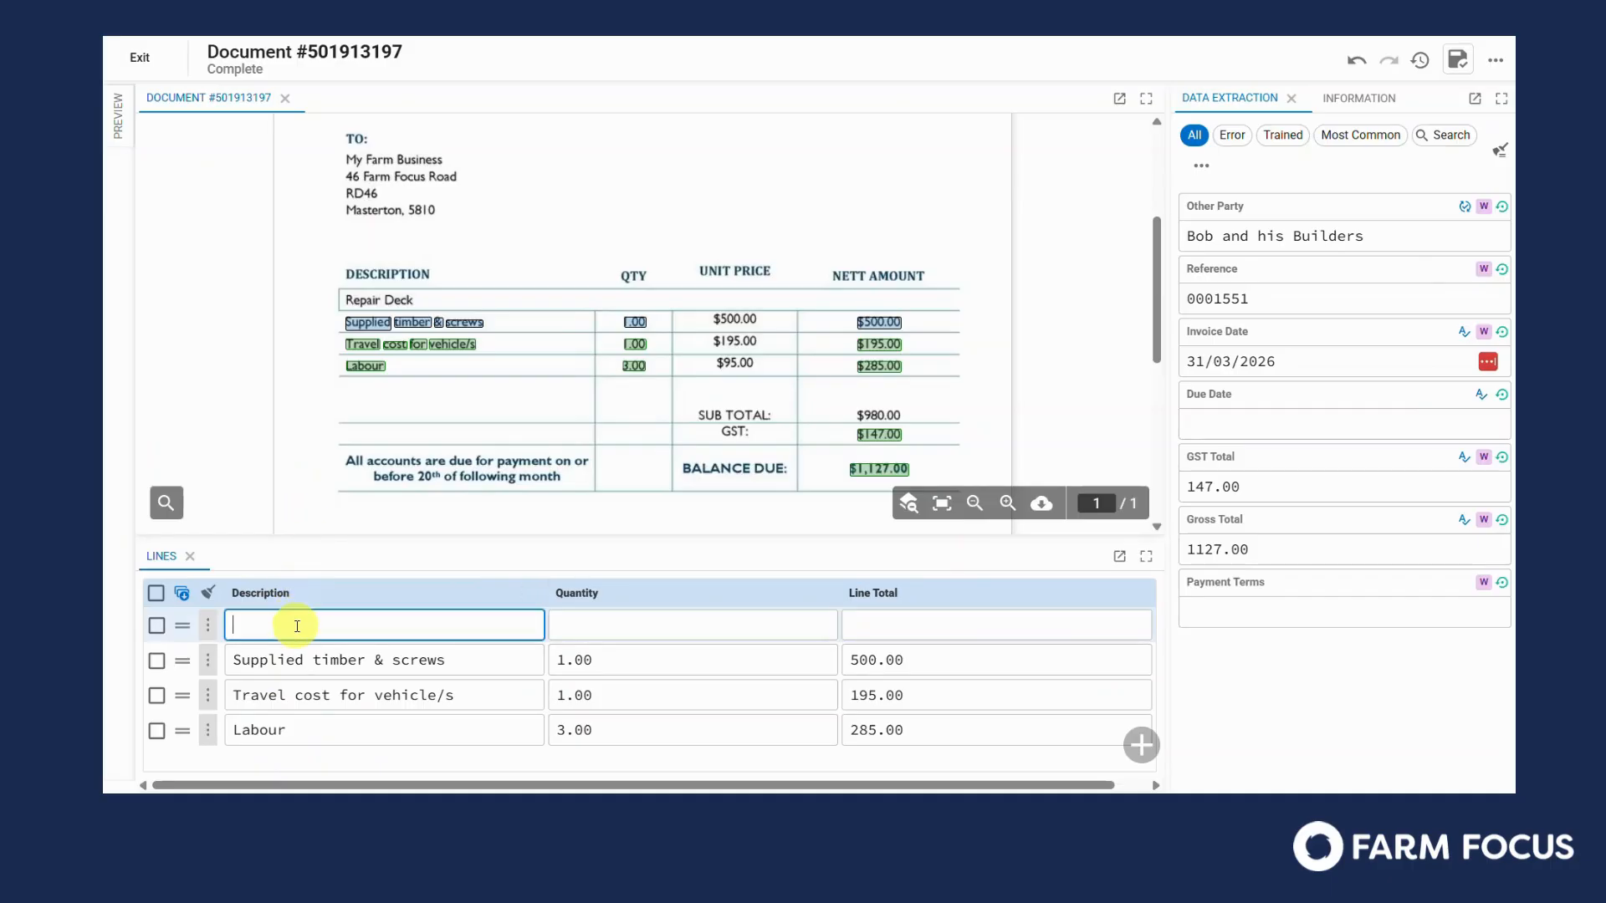
{"action": "left_click_drag", "start_coordinate": [337, 293], "coordinate": [432, 312]}
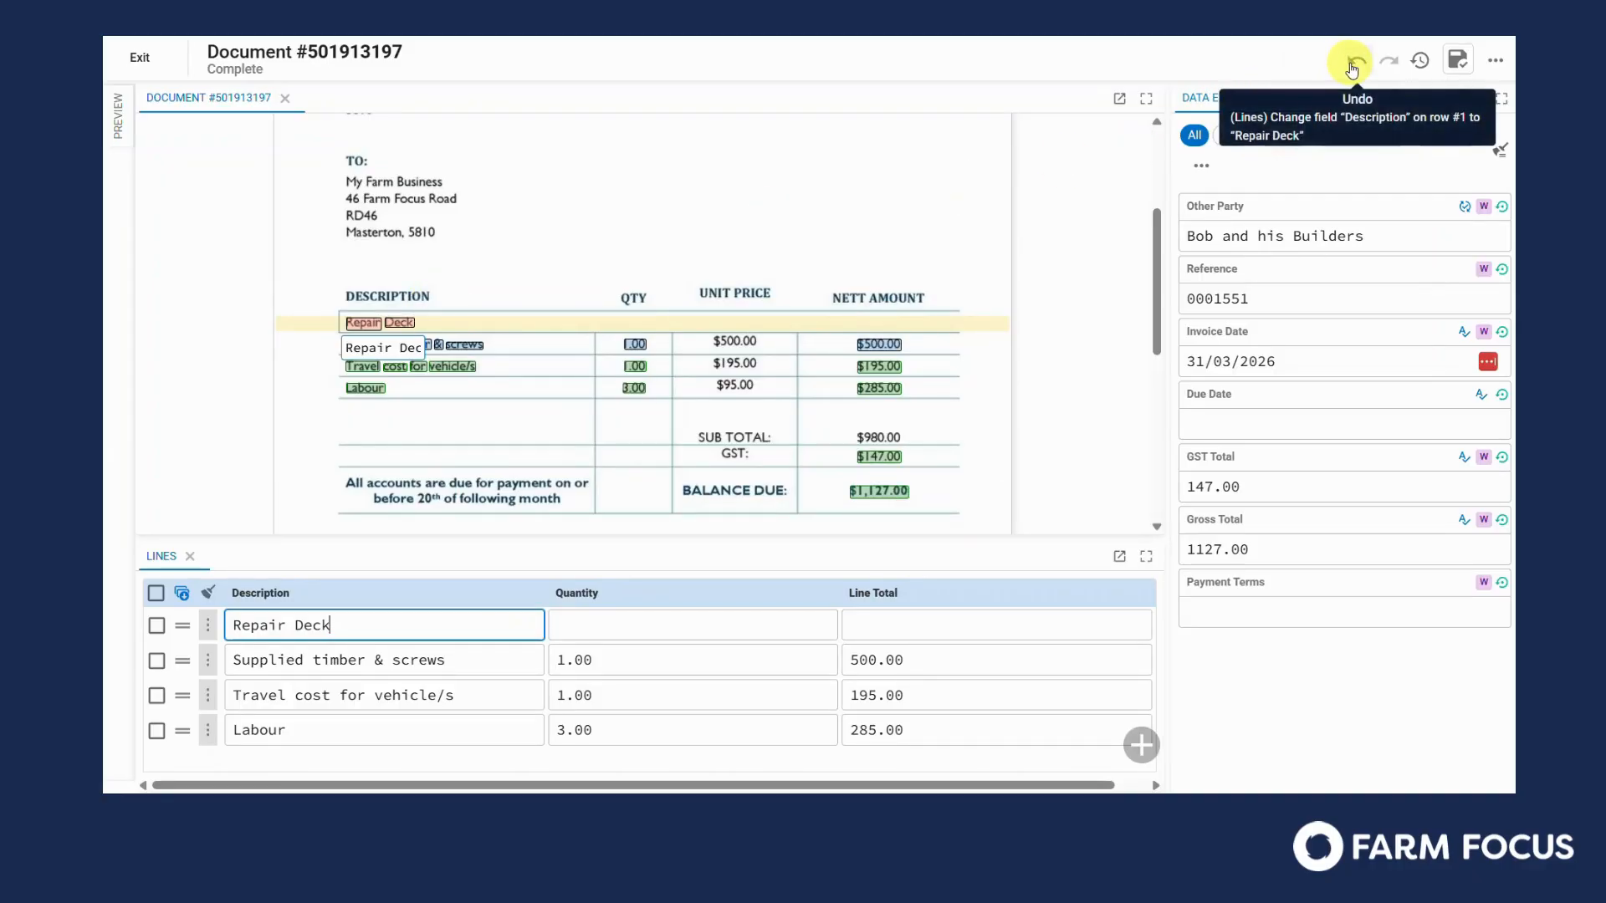
{"action": "left_click", "coordinate": [1464, 60]}
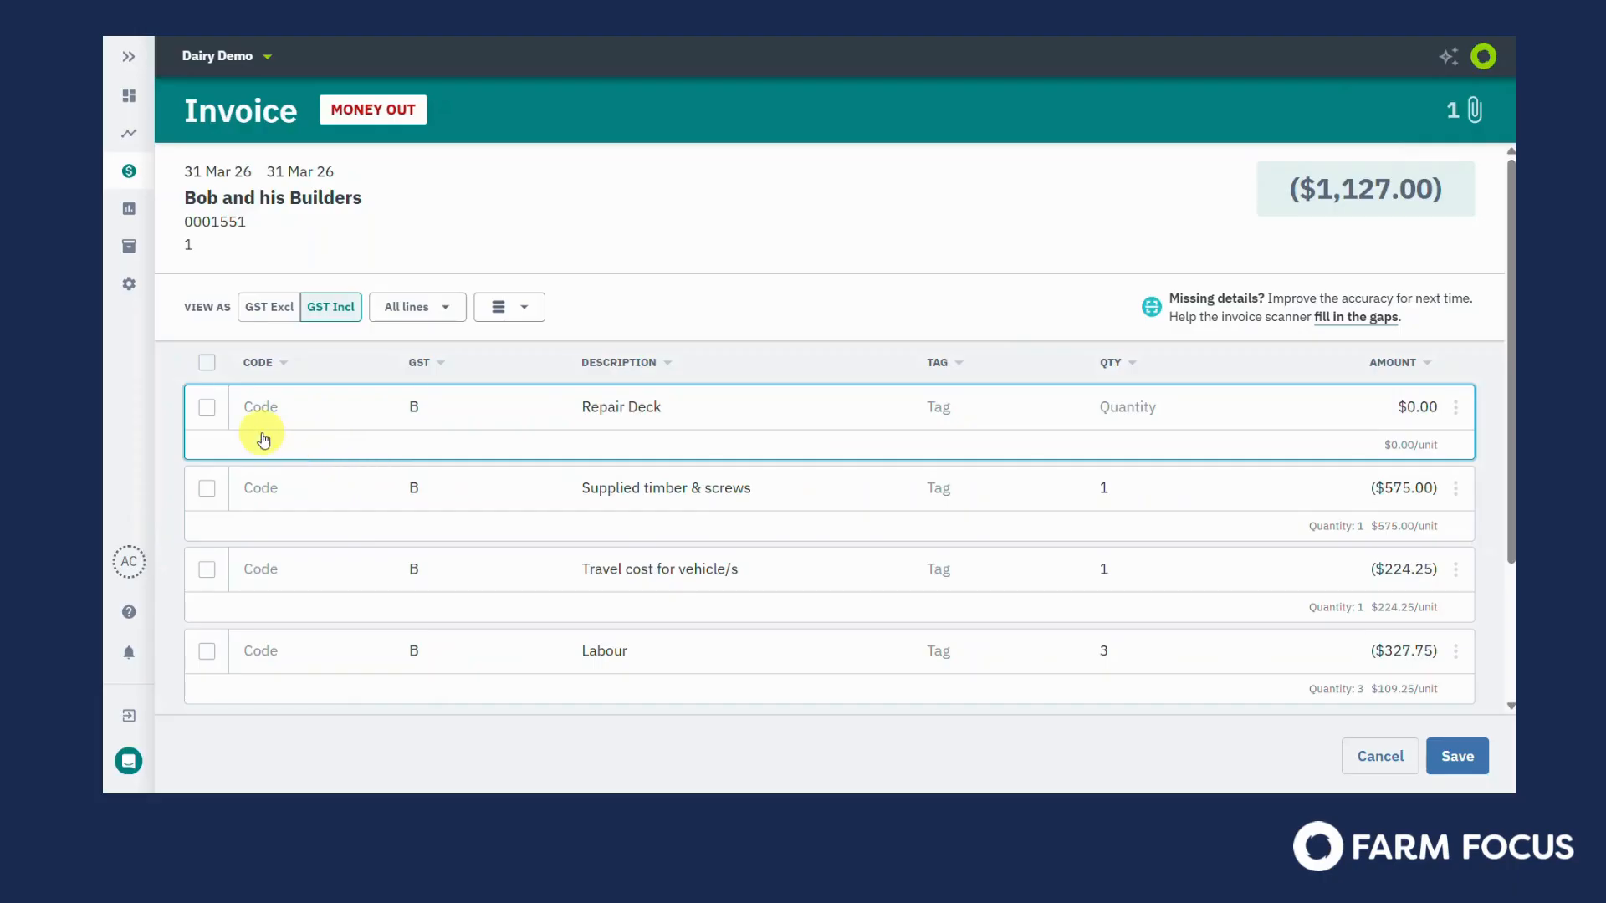
{"action": "left_click", "coordinate": [208, 408]}
{"action": "left_click", "coordinate": [206, 454]}
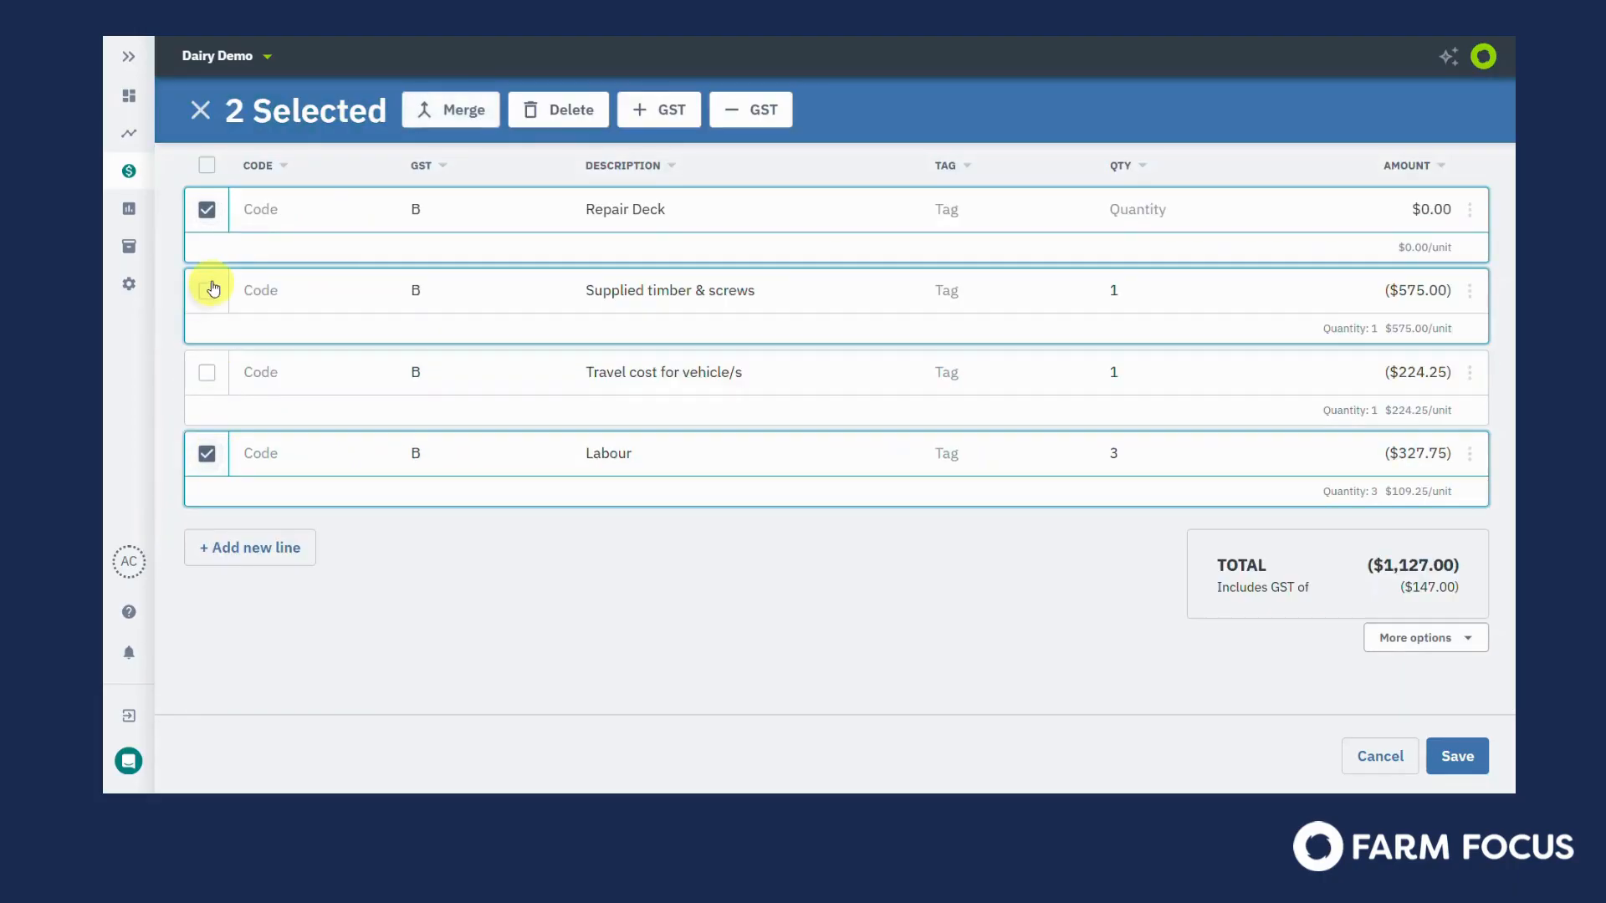
{"action": "left_click", "coordinate": [201, 110]}
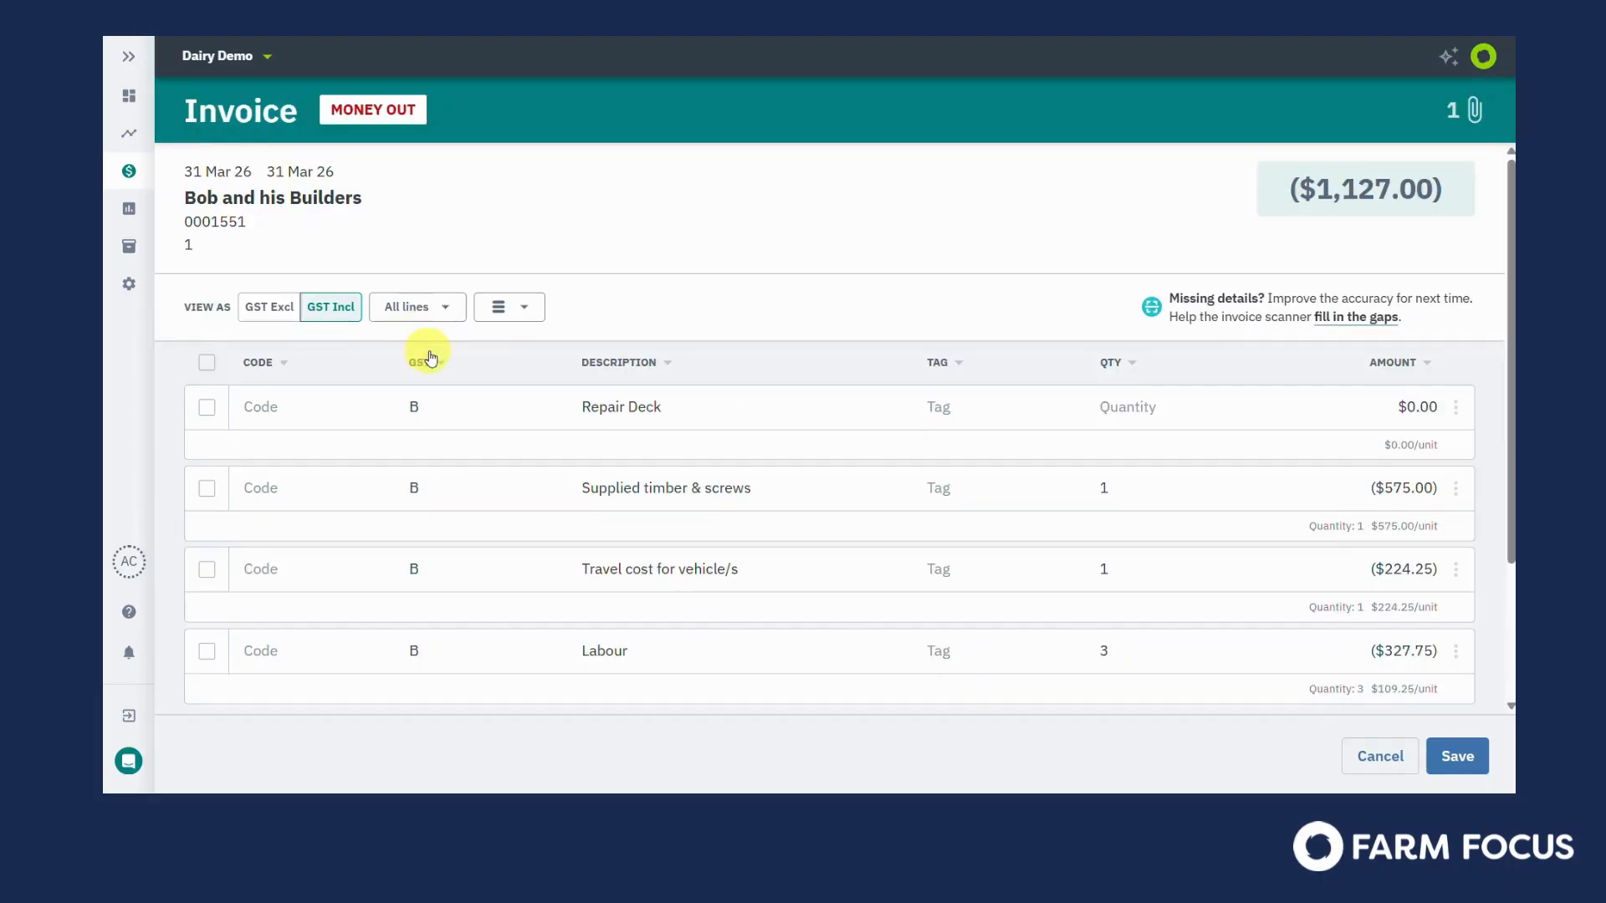
- Select all four invoice lines and merge them into a single line
{"action": "left_click", "coordinate": [207, 362]}
{"action": "left_click", "coordinate": [473, 115]}
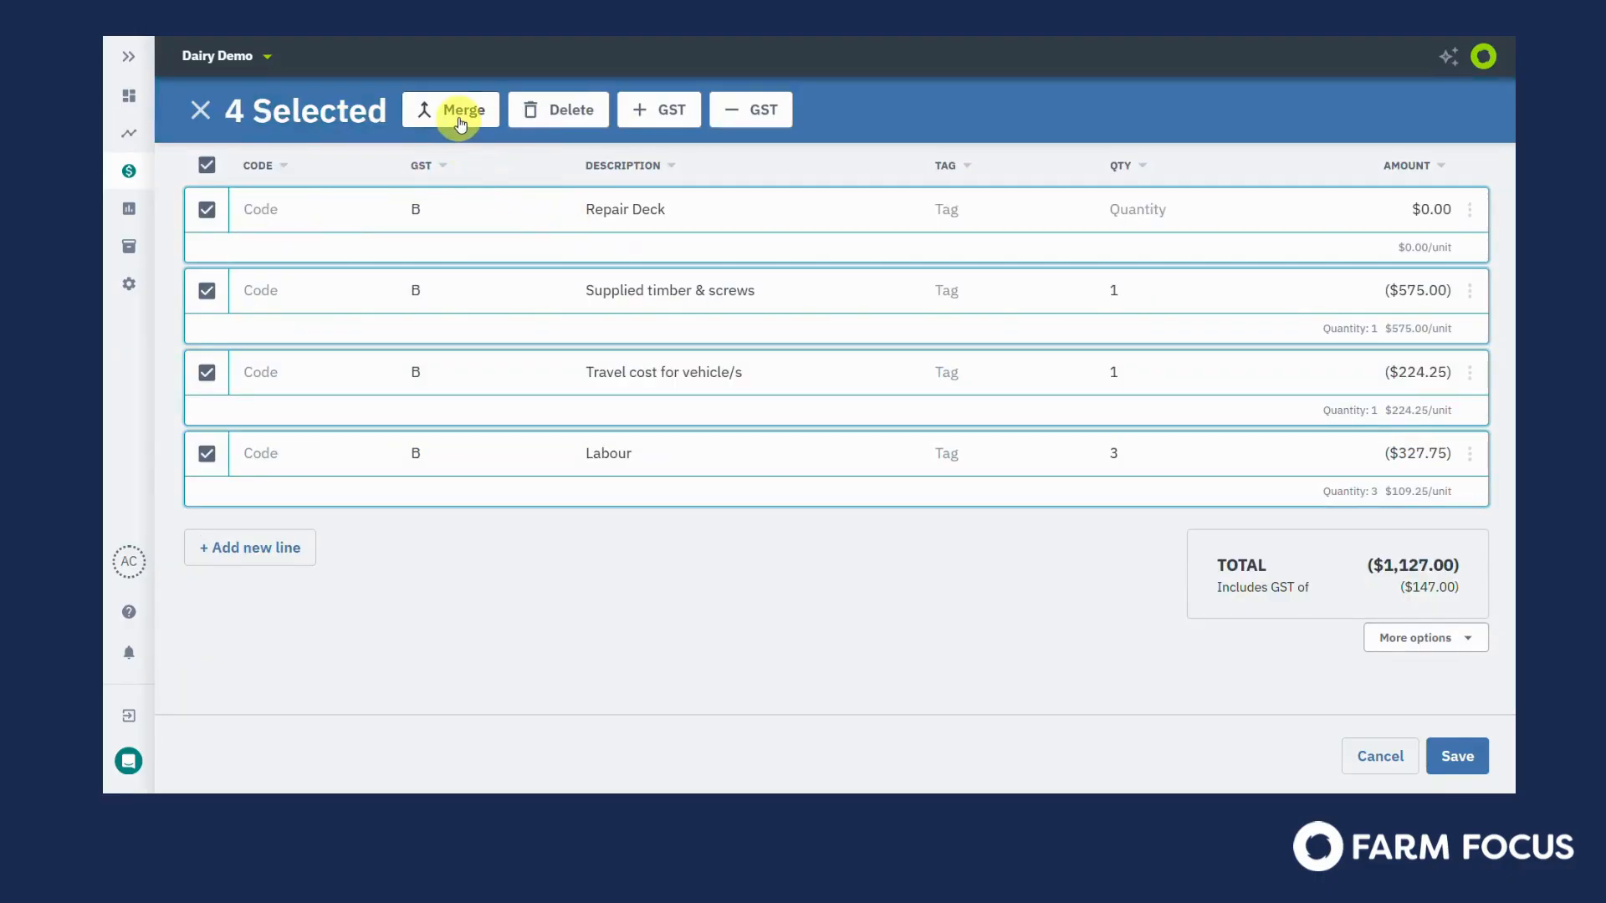
{"action": "left_click", "coordinate": [455, 116]}
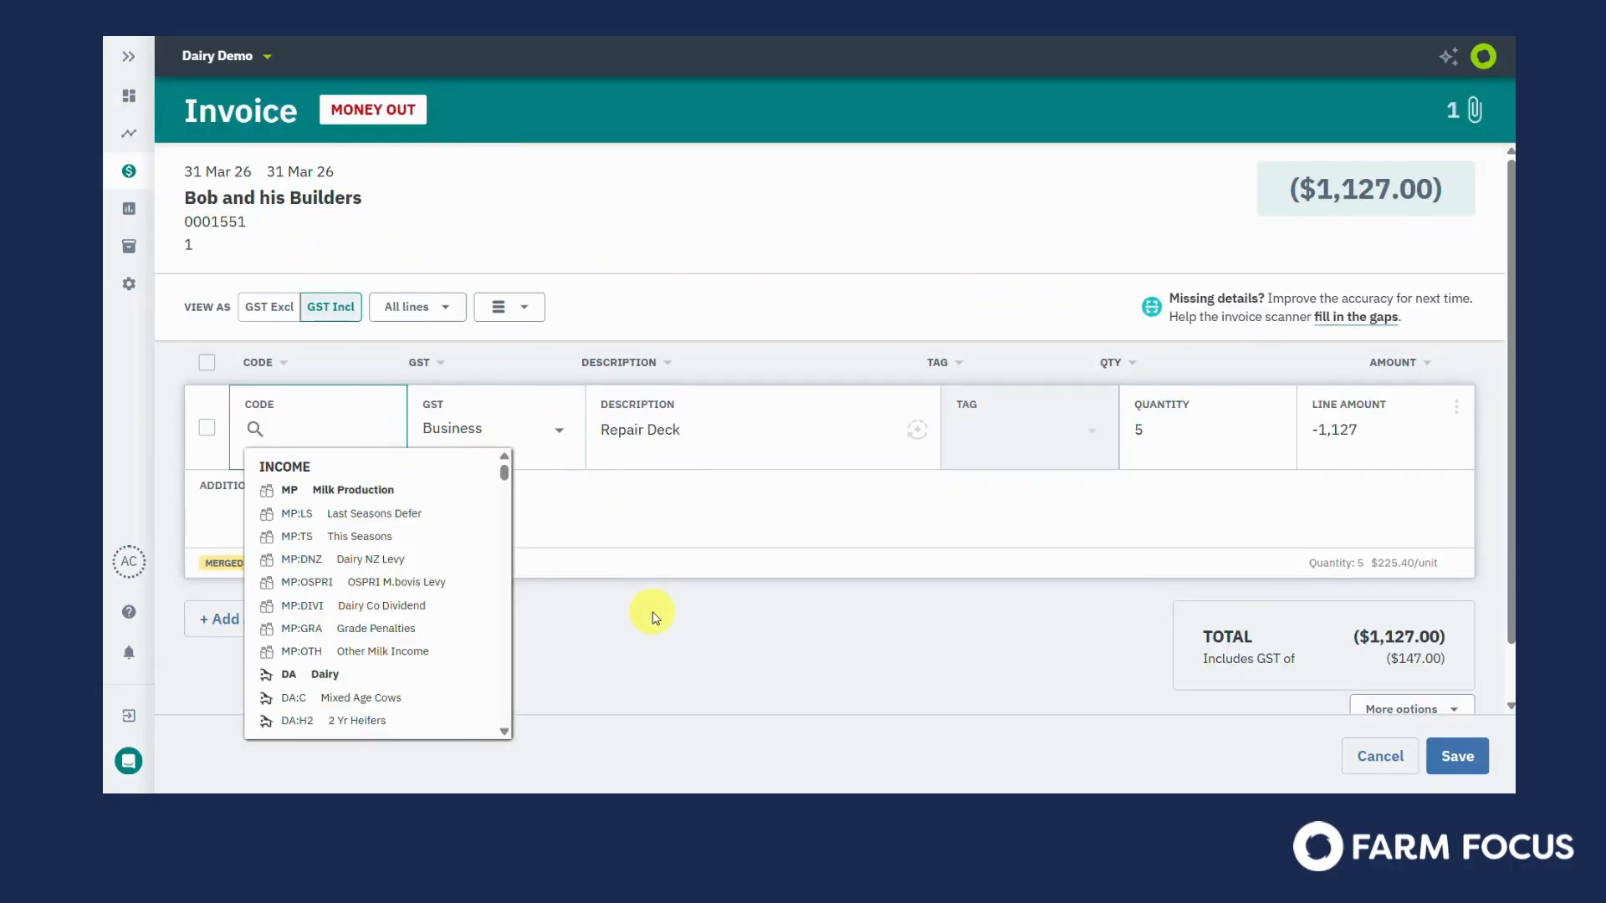
- Code the merged Repair Deck line as RM:OD, Owners Dwellings
{"action": "type", "text": "rm"}
{"action": "type", "text": ":od"}
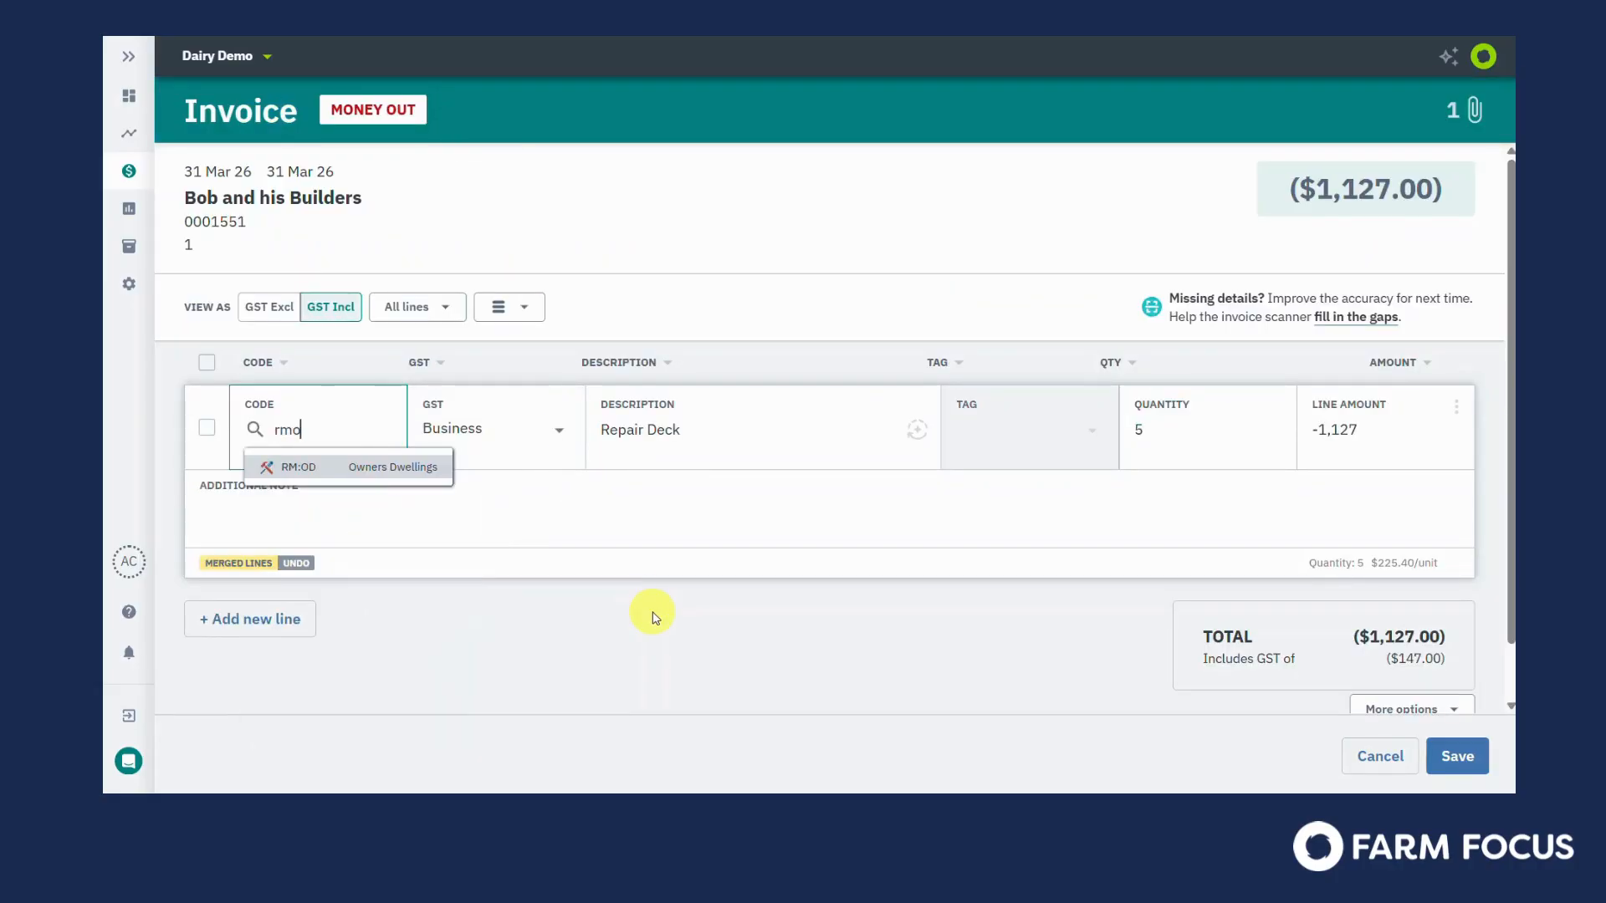
{"action": "key", "text": "Tab"}
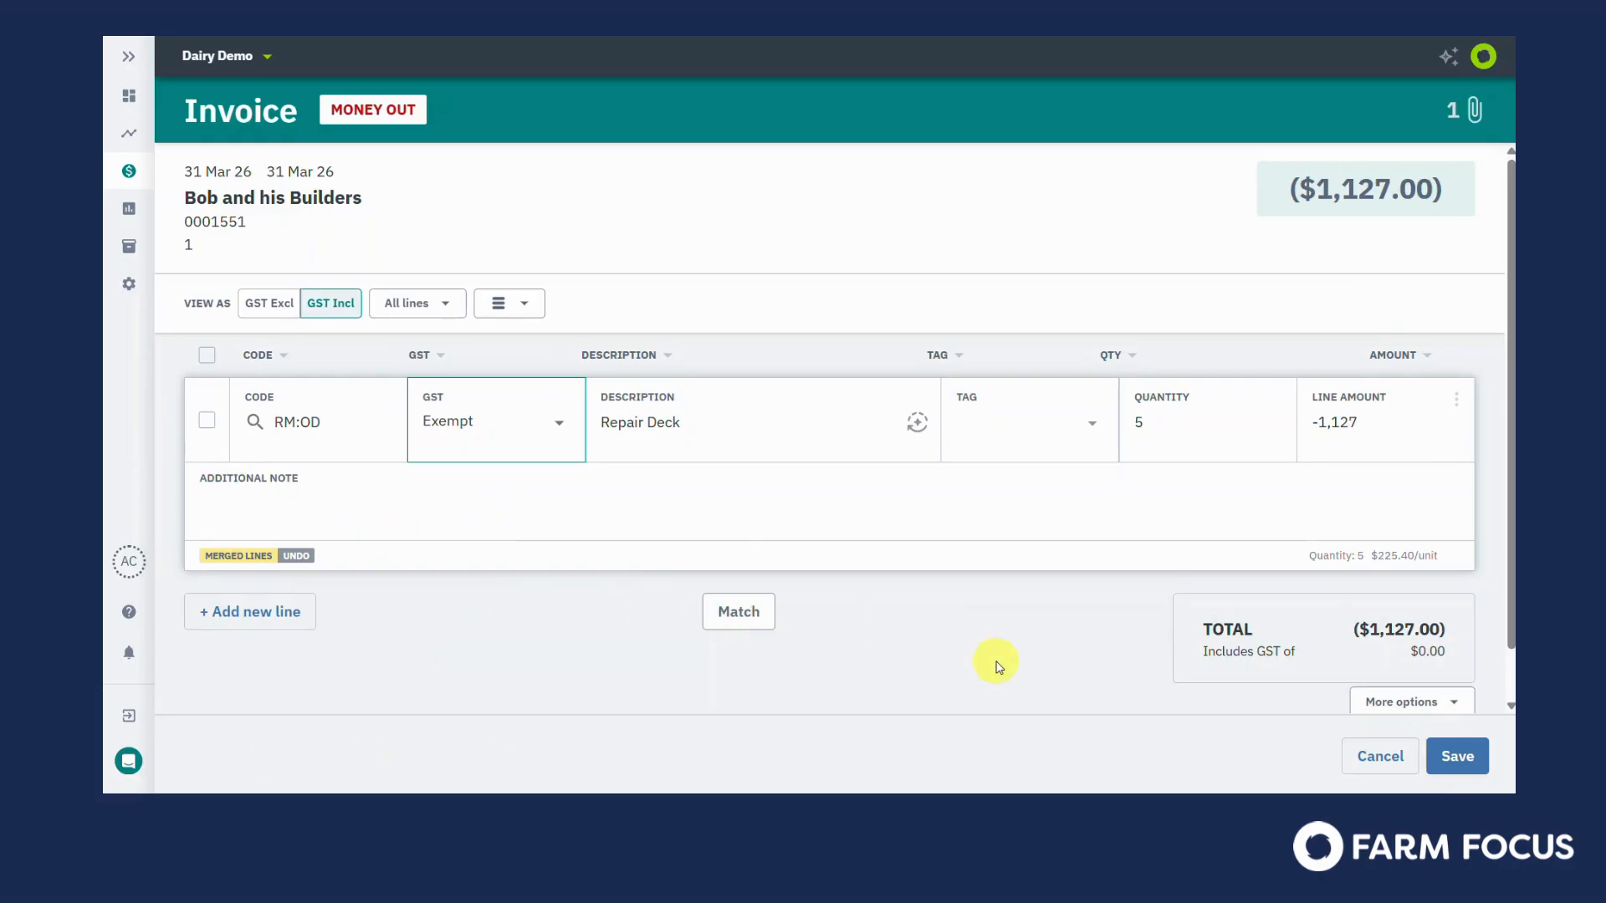
- Check the files attached to the Bob and his Builders invoice and save the coded invoice
{"action": "left_click", "coordinate": [1477, 115]}
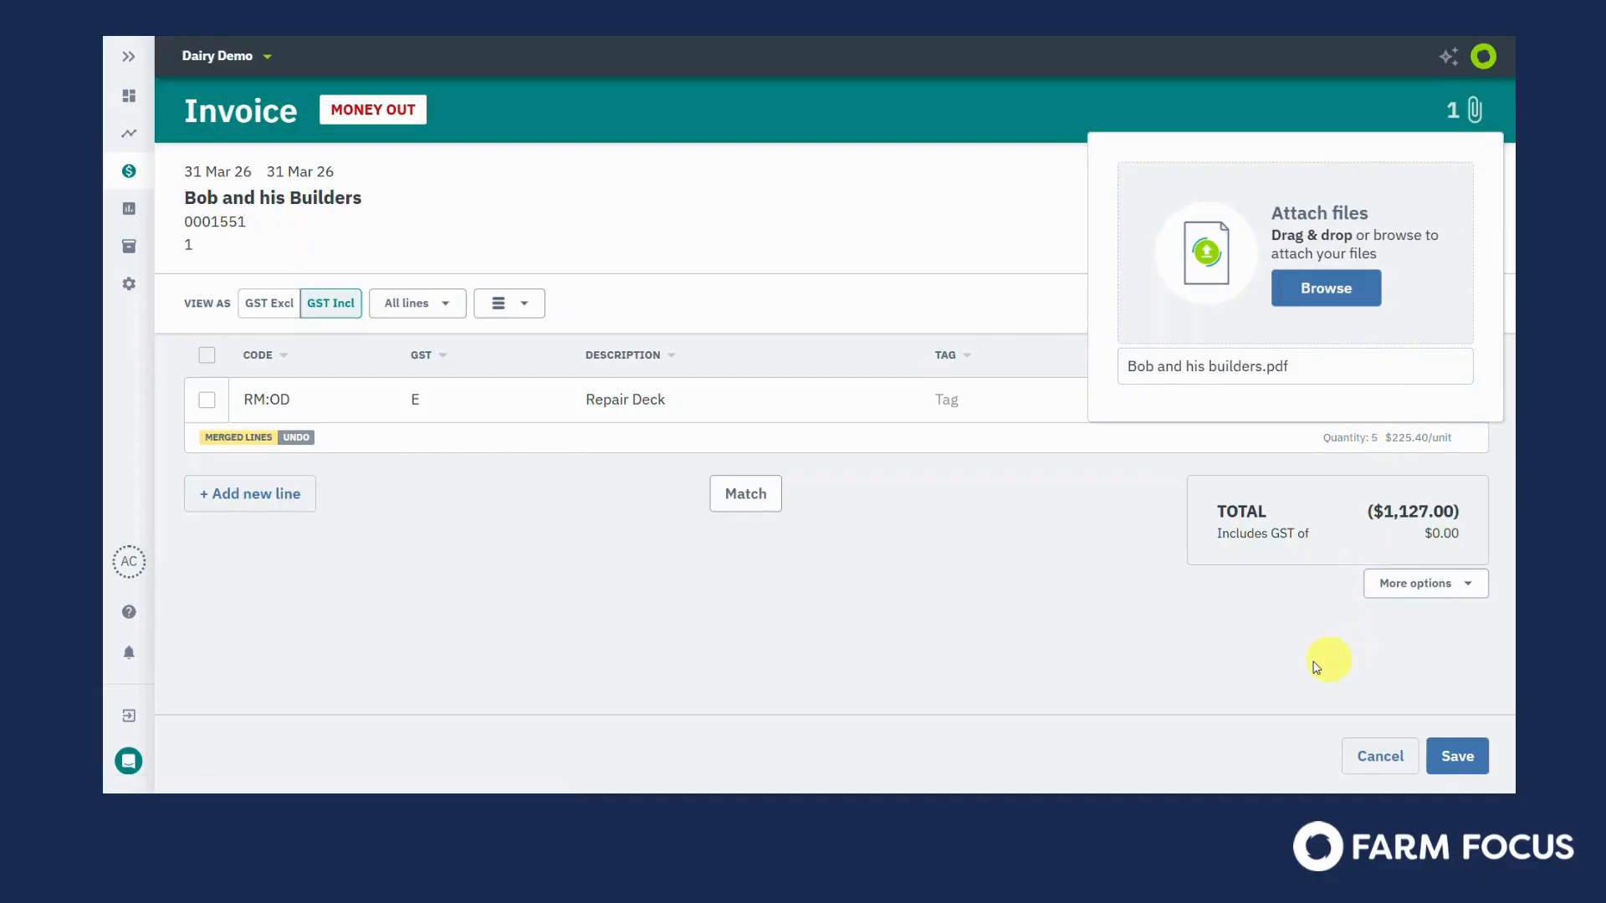
{"action": "left_click", "coordinate": [1174, 655]}
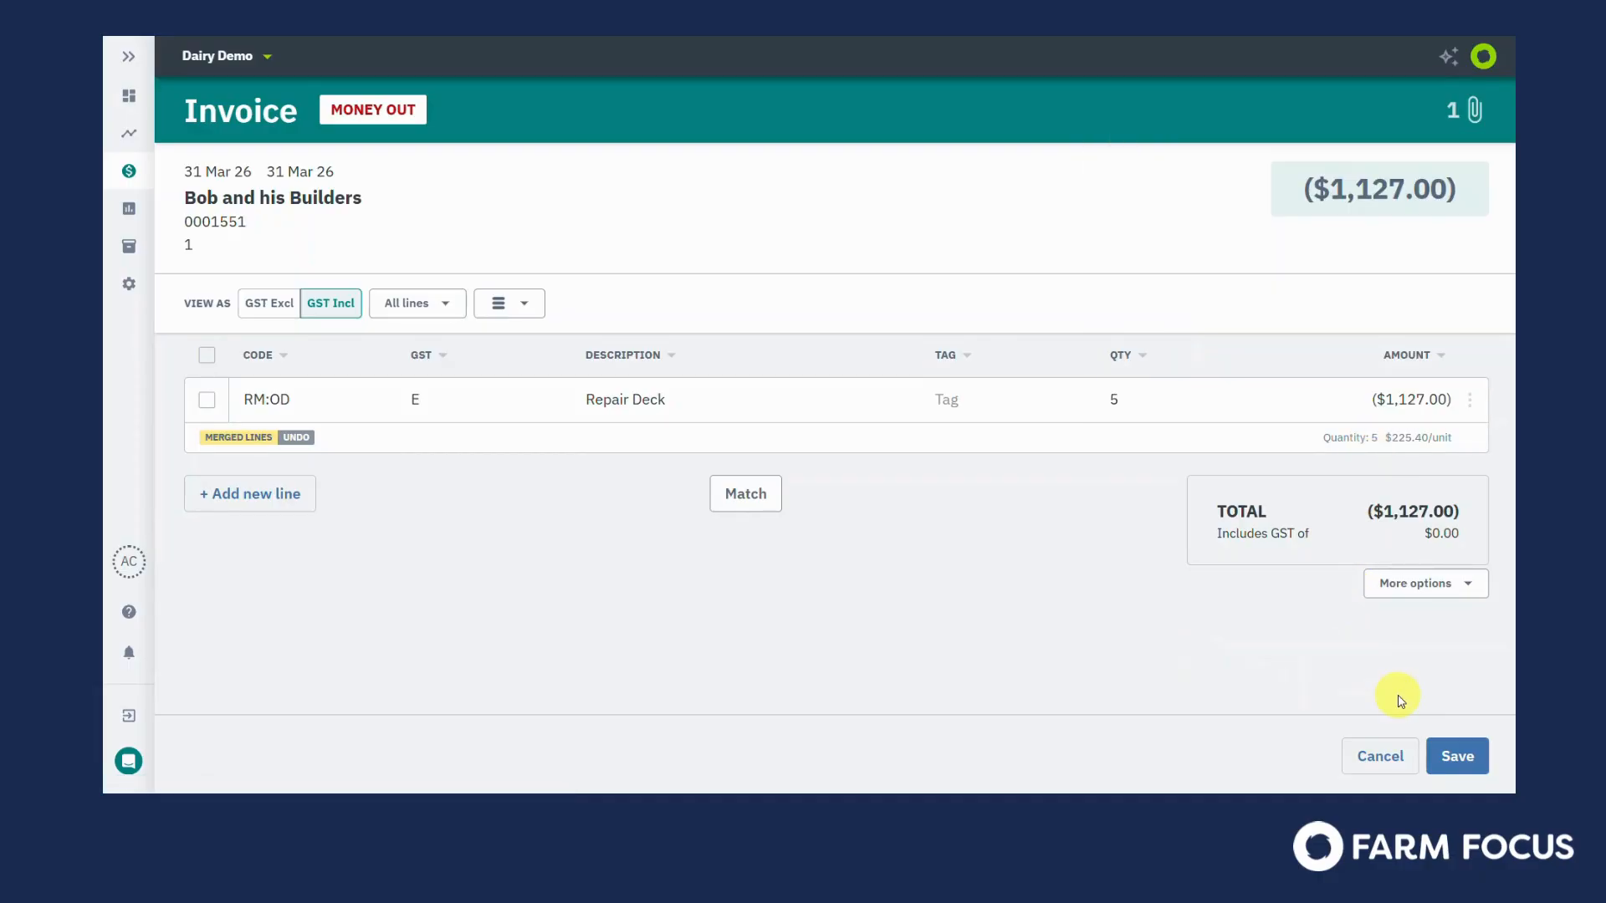
{"action": "left_click", "coordinate": [1459, 761]}
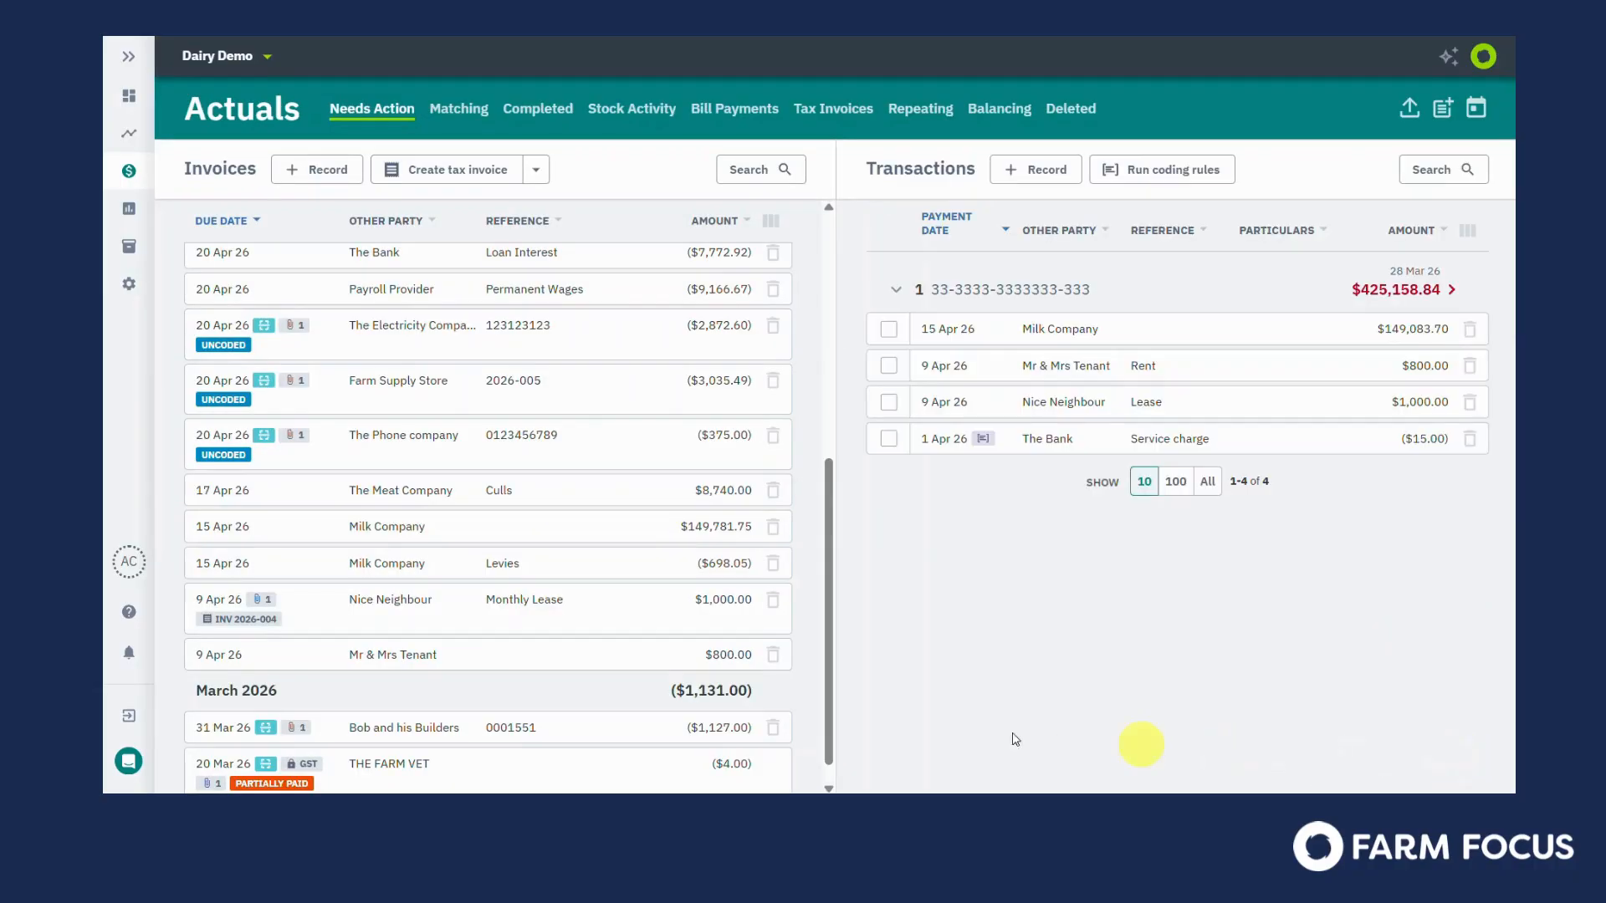
{"action": "scroll", "coordinate": [673, 481], "scroll_direction": "up", "scroll_amount": 1}
{"action": "scroll", "coordinate": [673, 480], "scroll_direction": "up", "scroll_amount": 5}
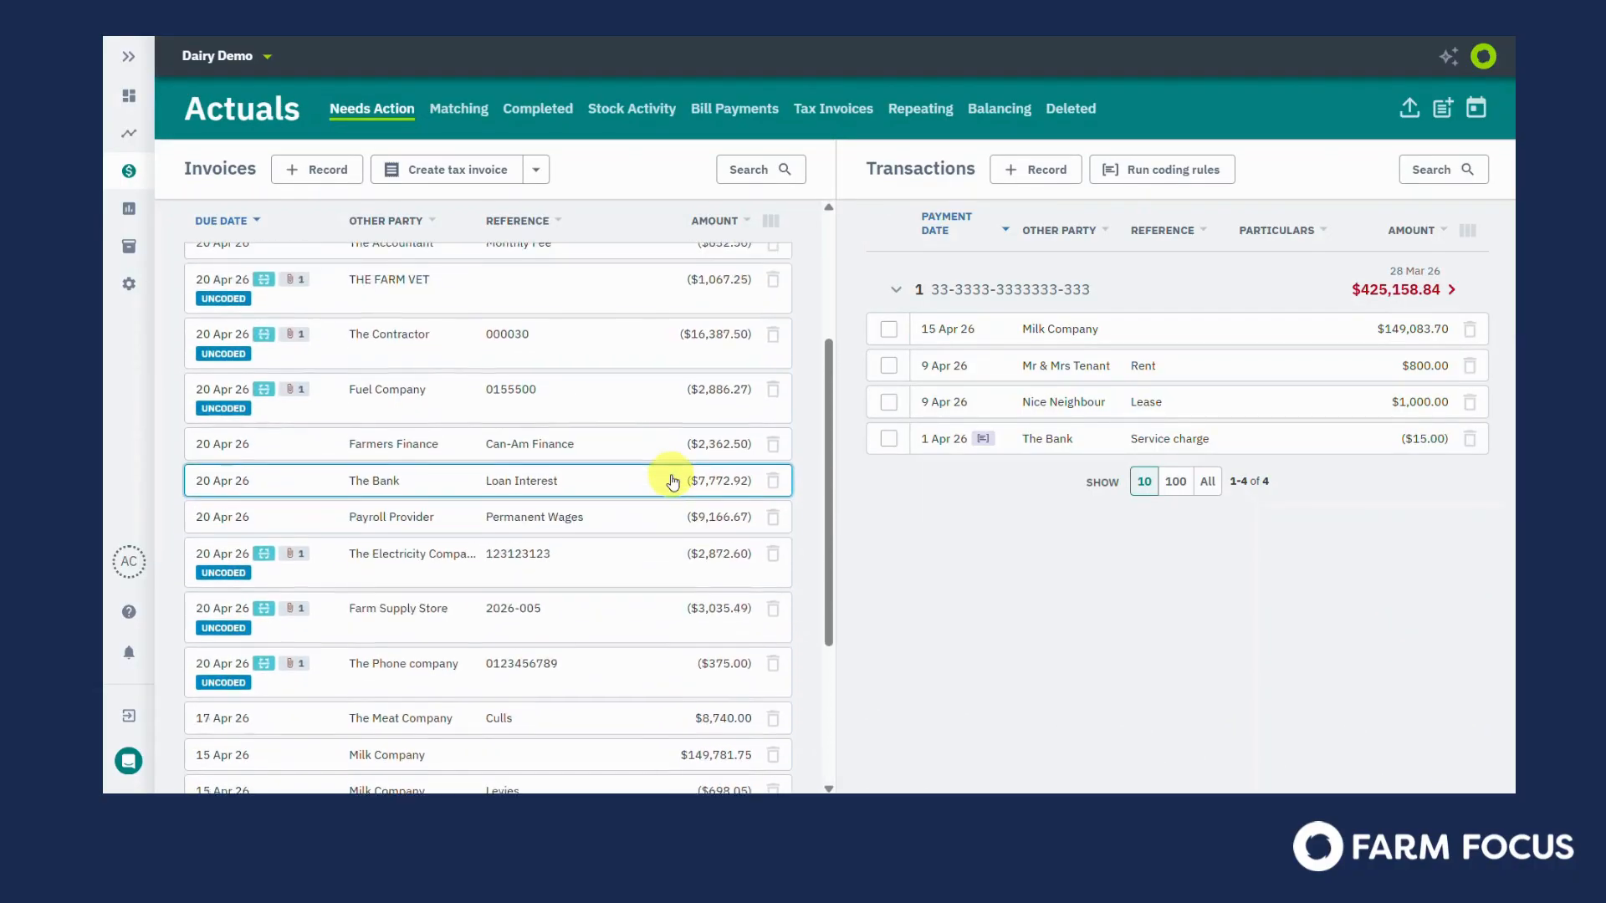
{"action": "scroll", "coordinate": [673, 481], "scroll_direction": "up", "scroll_amount": 1}
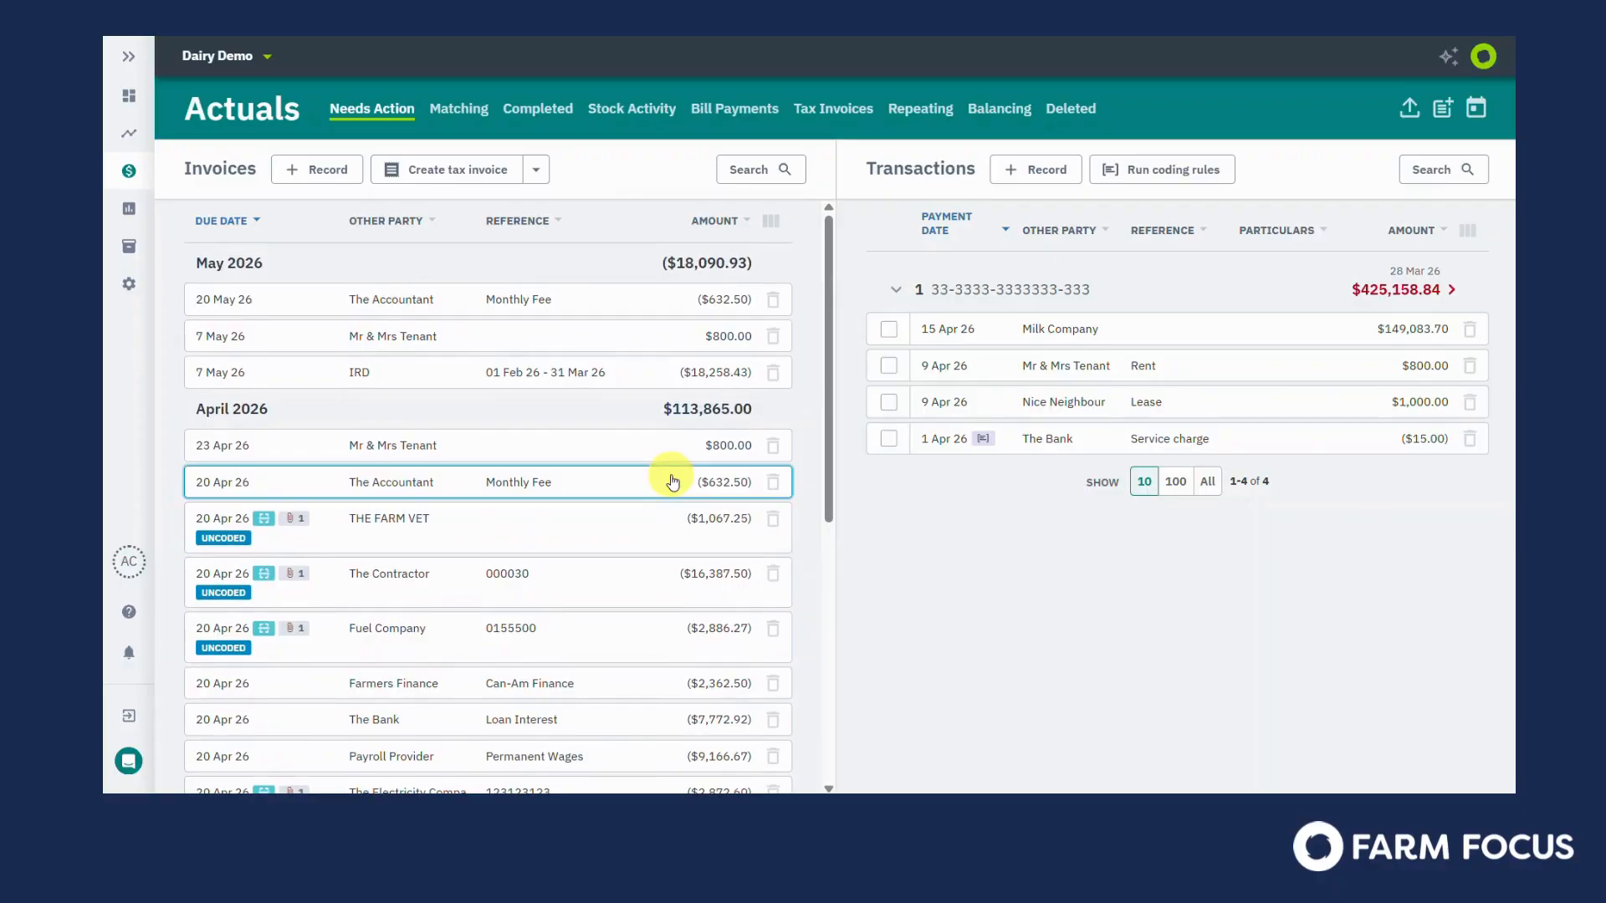